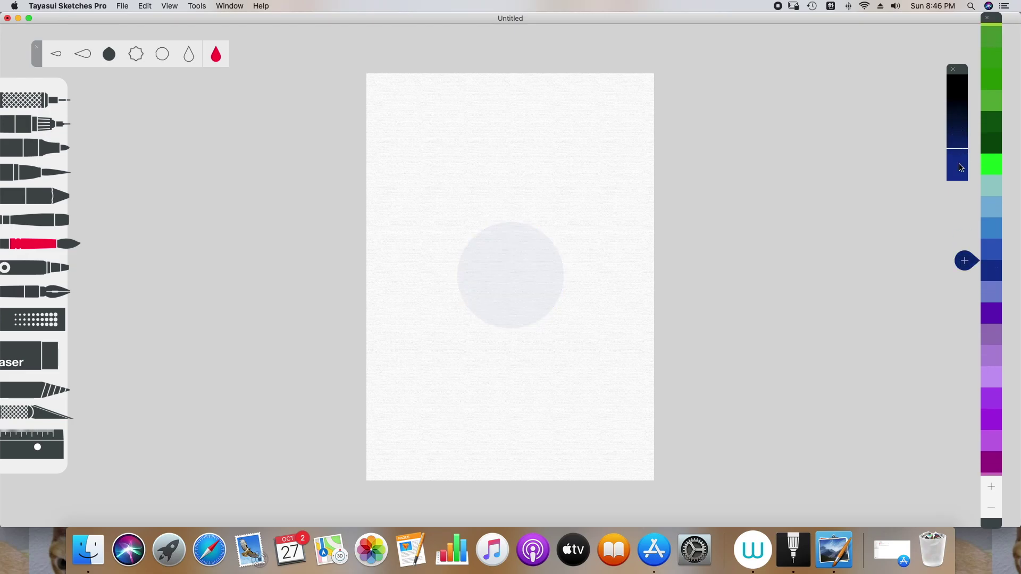
# Mix two brighter royal blues from the current dark blue and add both to the colour palette
pyautogui.click(957, 169)
pyautogui.moveTo(915, 161); pyautogui.dragTo(918, 137)
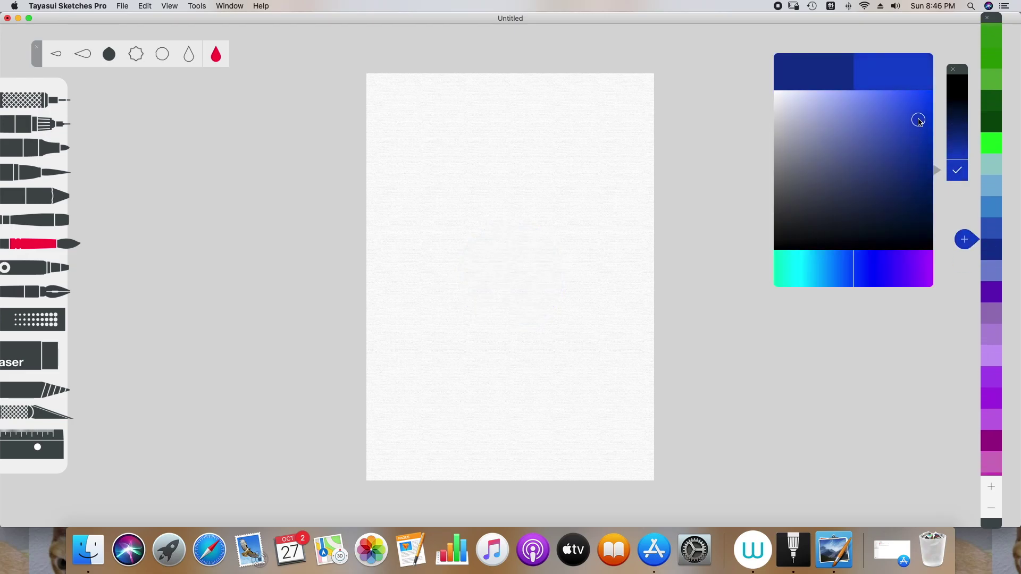
pyautogui.click(965, 260)
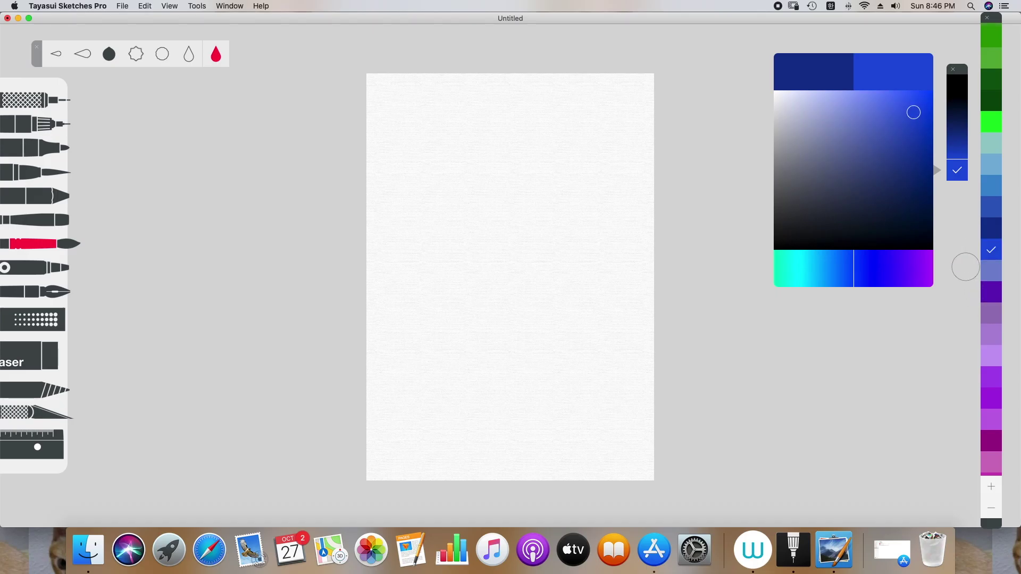
pyautogui.moveTo(913, 114); pyautogui.dragTo(894, 102)
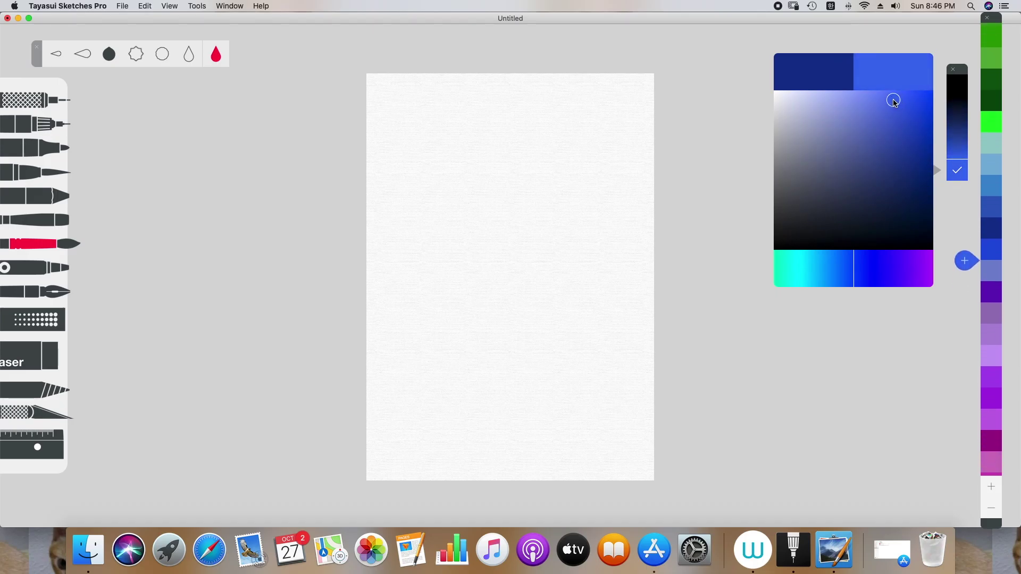
pyautogui.click(964, 261)
# Shift the hue to sky blue and add two slightly different medium sky-blue shades to the palette
pyautogui.moveTo(887, 103); pyautogui.dragTo(890, 202)
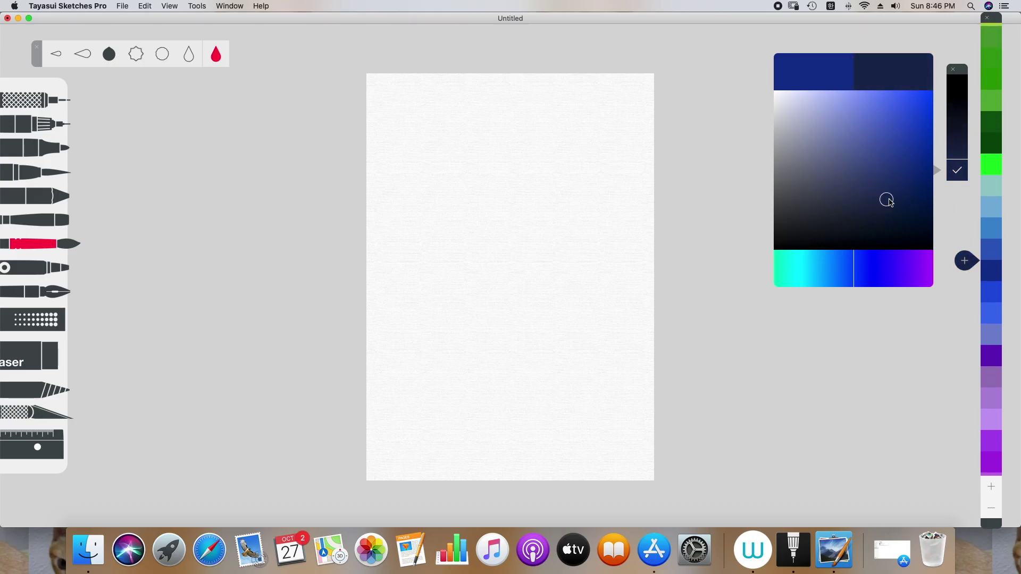
pyautogui.moveTo(869, 269); pyautogui.dragTo(898, 235)
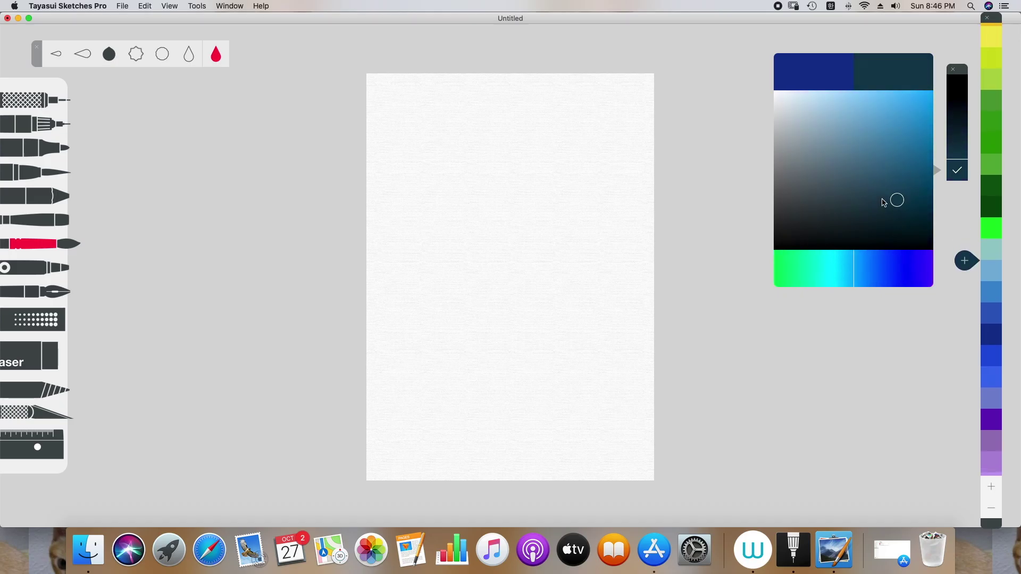
pyautogui.moveTo(901, 193); pyautogui.dragTo(922, 108)
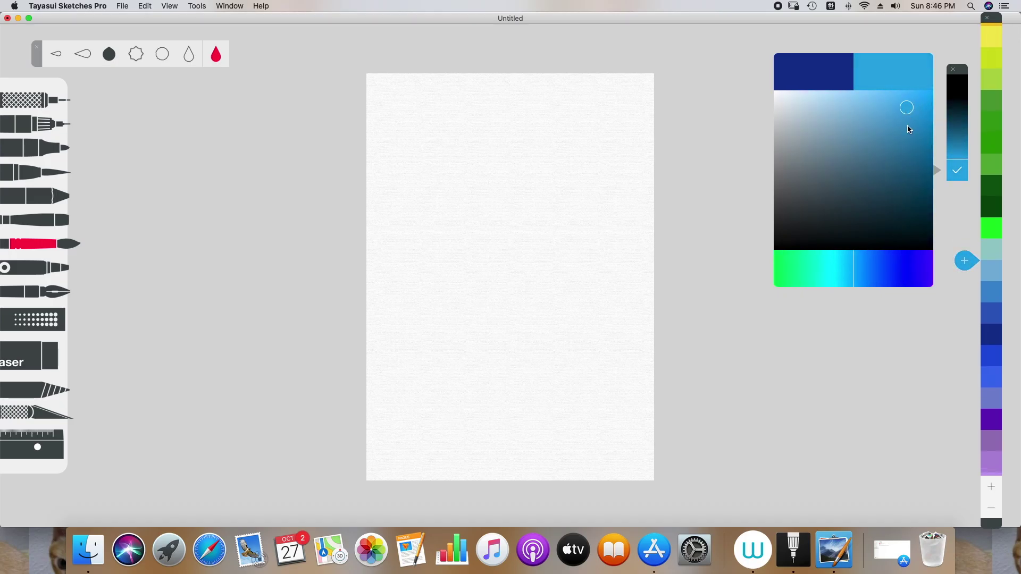
pyautogui.click(966, 261)
pyautogui.moveTo(903, 104); pyautogui.dragTo(898, 101)
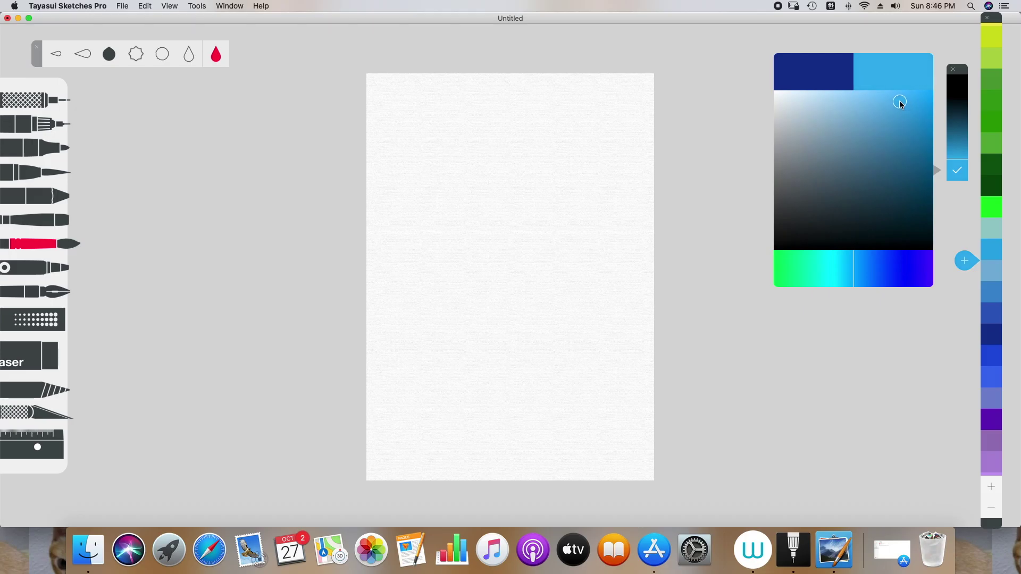
pyautogui.click(957, 265)
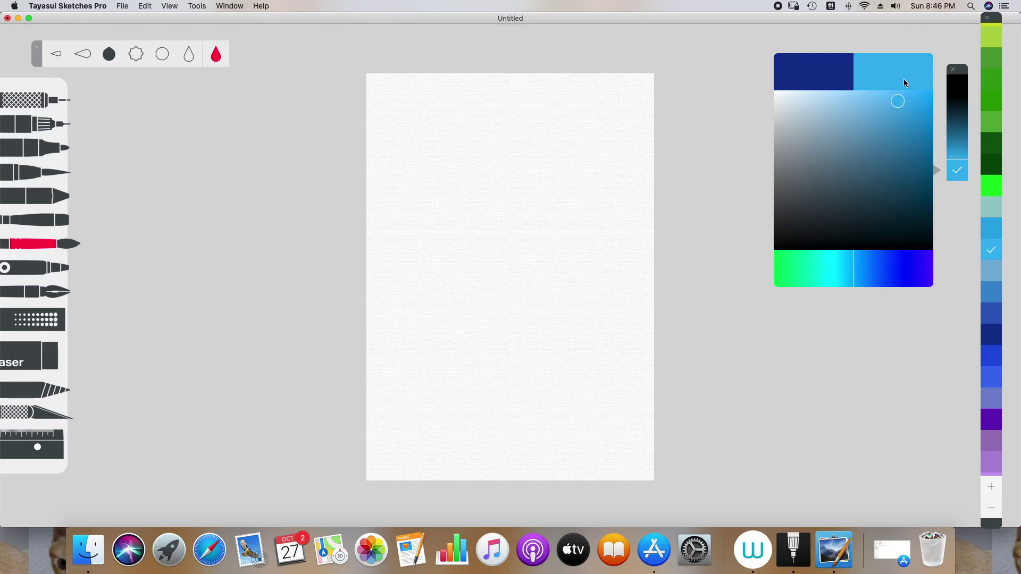
# Add a paler sky blue and a more saturated sky blue to the palette
pyautogui.moveTo(896, 99); pyautogui.dragTo(884, 98)
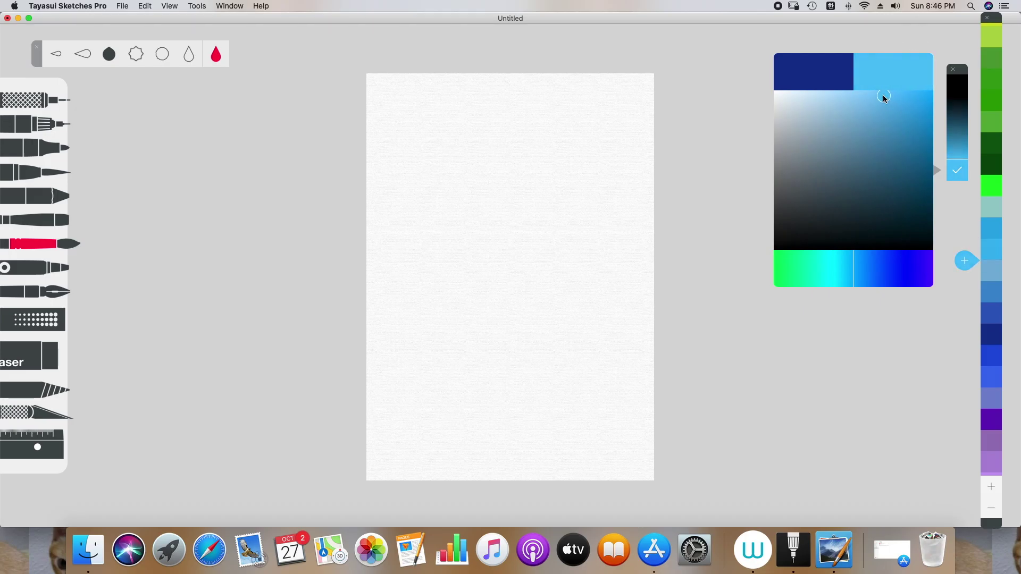
pyautogui.click(966, 260)
pyautogui.moveTo(897, 95); pyautogui.dragTo(926, 100)
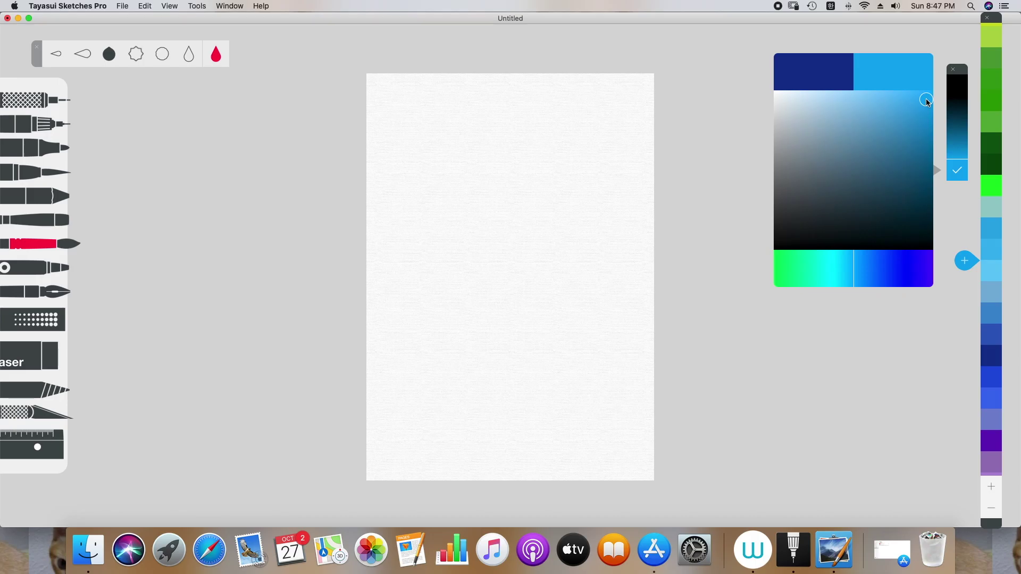
pyautogui.click(968, 260)
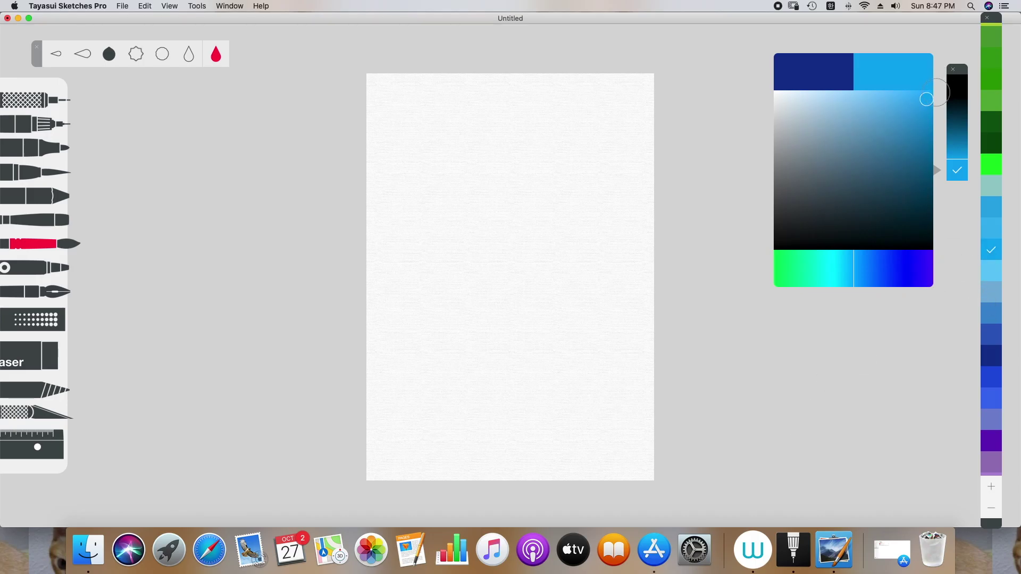
# Shift the hue to turquoise and add a bright and a slightly darker turquoise to the palette
pyautogui.click(850, 141)
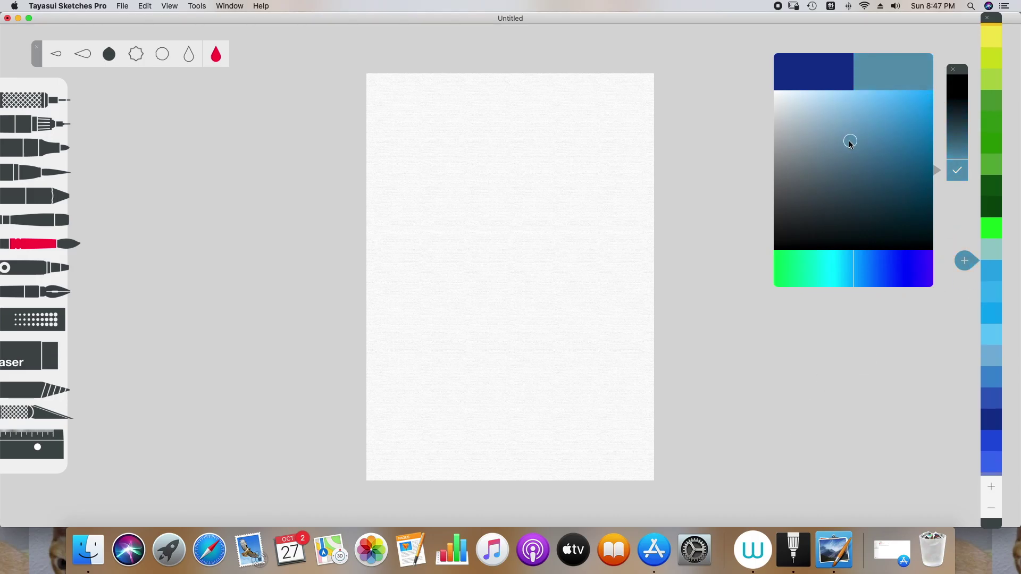
pyautogui.click(850, 186)
pyautogui.moveTo(870, 283); pyautogui.dragTo(893, 279)
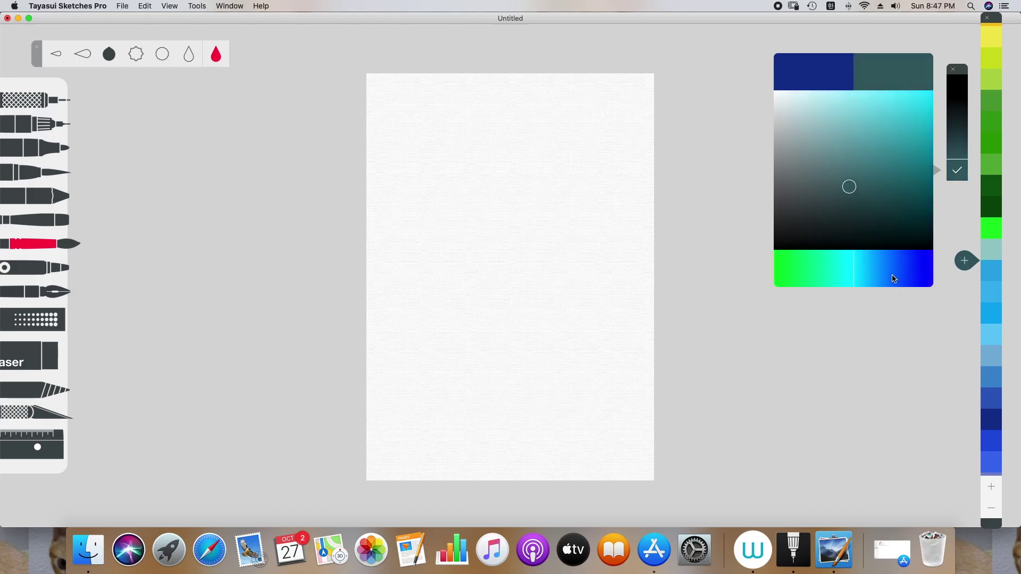
pyautogui.moveTo(925, 99)
pyautogui.mouseDown()
pyautogui.moveTo(922, 109)
pyautogui.moveTo(911, 103)
pyautogui.mouseUp()
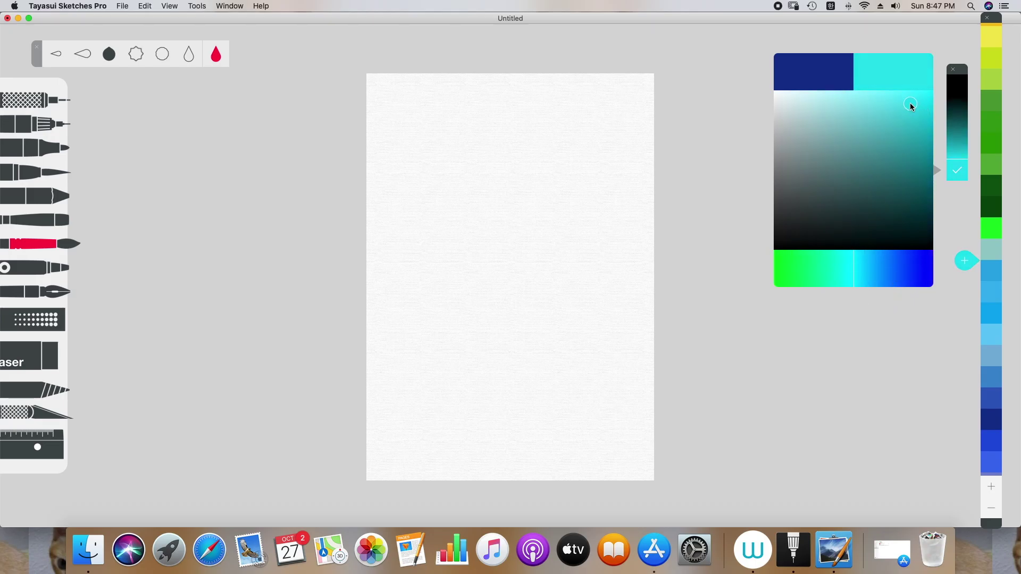
pyautogui.click(978, 262)
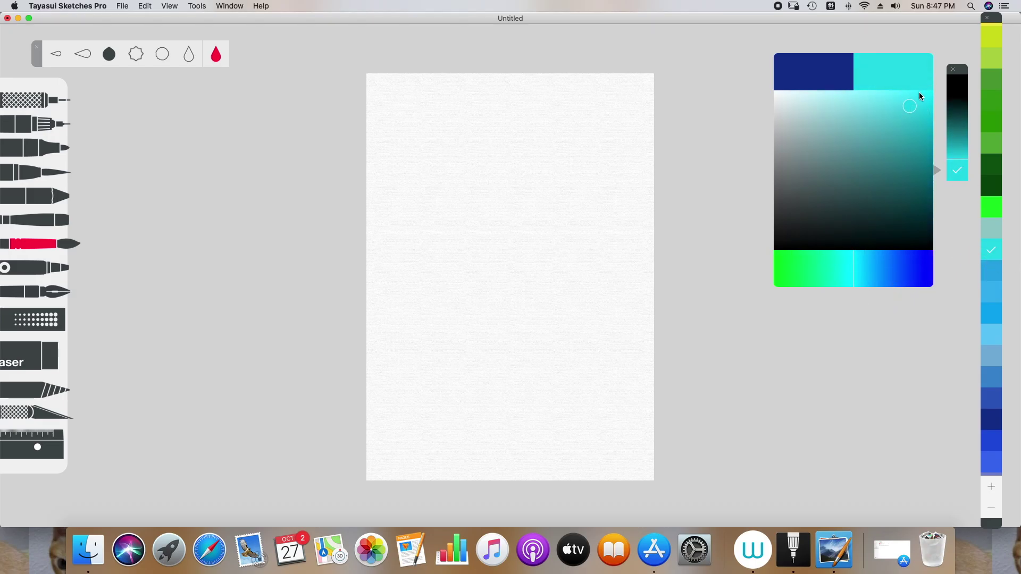
pyautogui.click(914, 114)
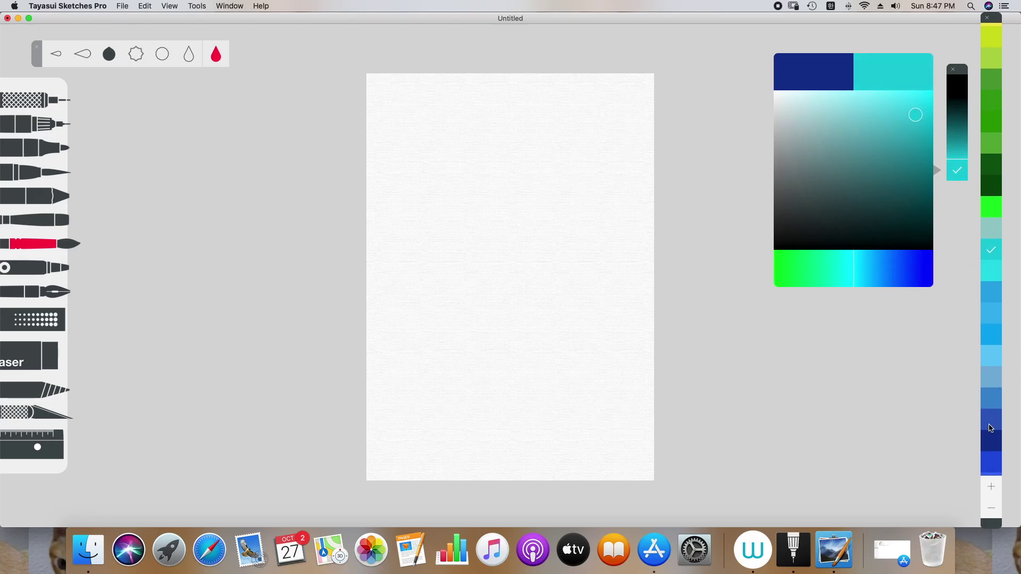
# Paint a saturated sky-blue watercolour wash over the upper part of the page, ending in a diagonal edge
pyautogui.click(991, 335)
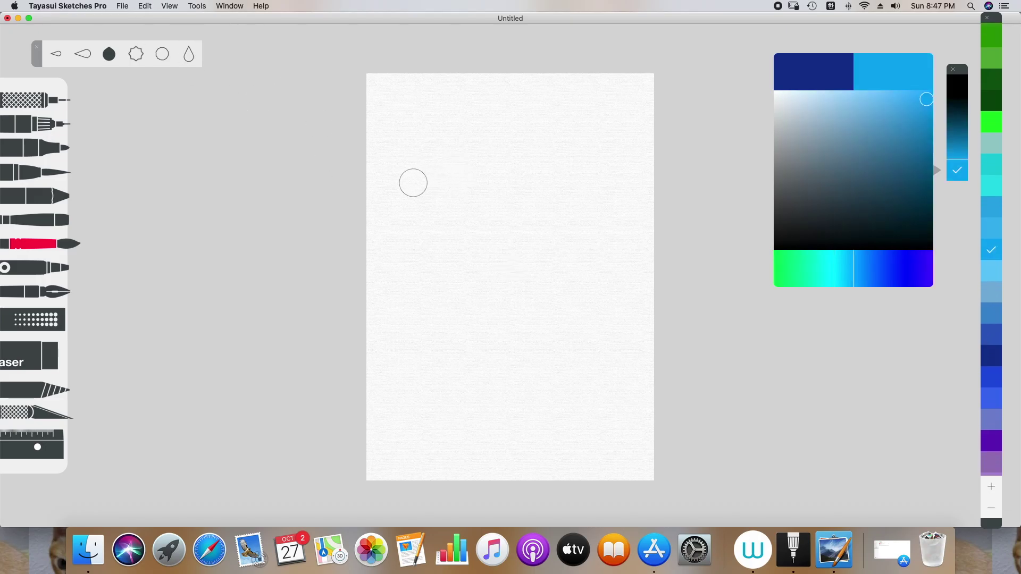
pyautogui.moveTo(409, 183); pyautogui.dragTo(461, 155)
pyautogui.moveTo(380, 192)
pyautogui.mouseDown()
pyautogui.moveTo(519, 98)
pyautogui.moveTo(389, 166)
pyautogui.moveTo(485, 86)
pyautogui.moveTo(372, 92)
pyautogui.mouseUp()
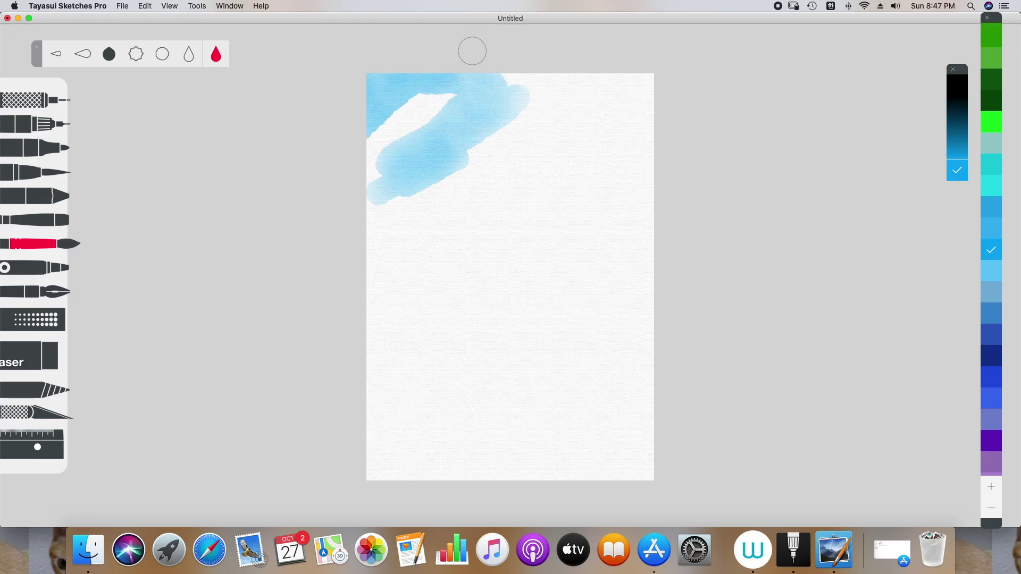
pyautogui.moveTo(477, 46); pyautogui.dragTo(378, 174)
pyautogui.moveTo(476, 92); pyautogui.dragTo(636, 87)
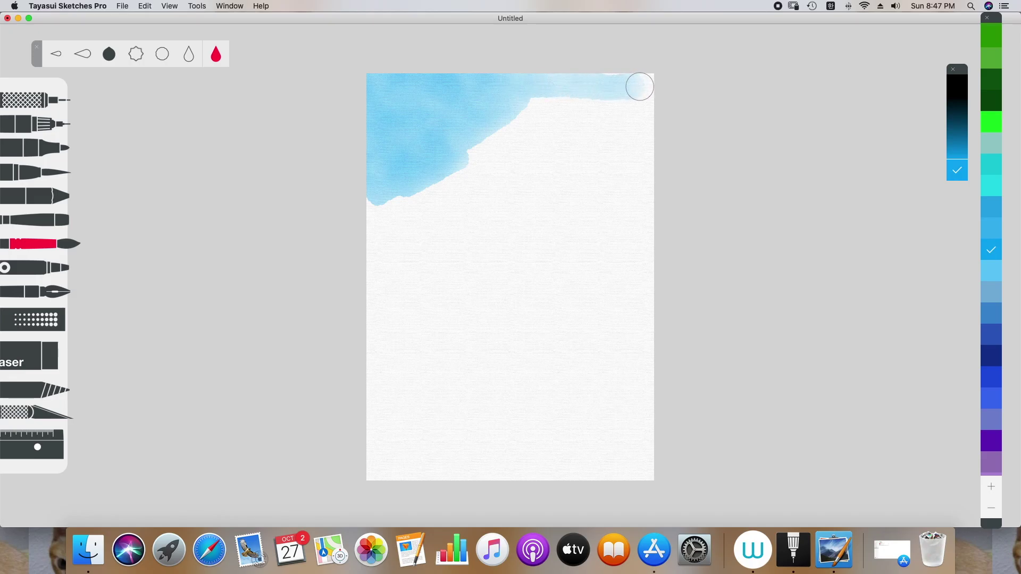
pyautogui.moveTo(436, 137)
pyautogui.mouseDown()
pyautogui.moveTo(531, 90)
pyautogui.moveTo(620, 81)
pyautogui.moveTo(629, 93)
pyautogui.moveTo(492, 130)
pyautogui.moveTo(378, 191)
pyautogui.moveTo(547, 117)
pyautogui.moveTo(391, 200)
pyautogui.moveTo(493, 170)
pyautogui.moveTo(376, 223)
pyautogui.moveTo(505, 160)
pyautogui.moveTo(549, 155)
pyautogui.moveTo(363, 253)
pyautogui.mouseUp()
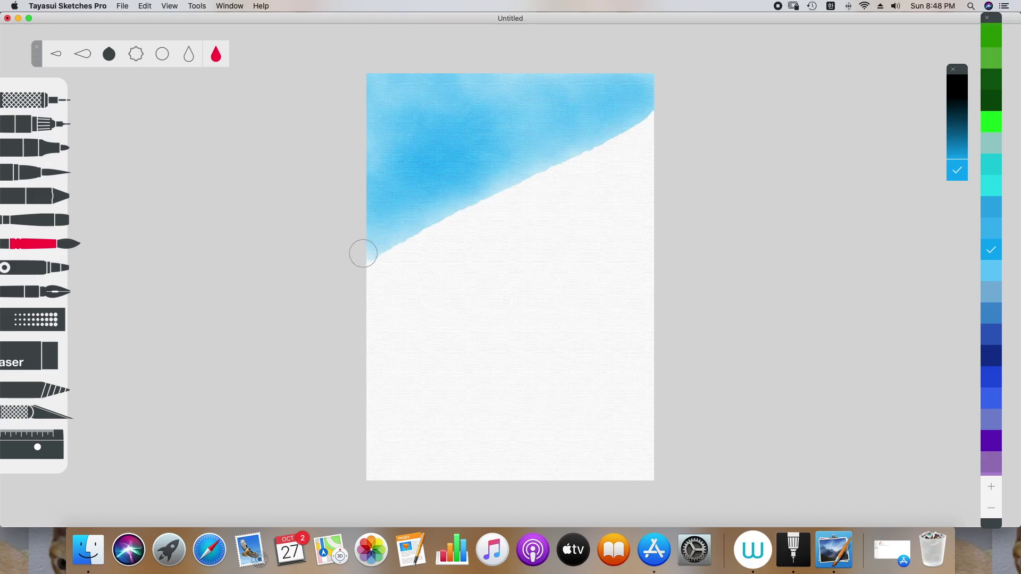
# Continue the wash across the middle in the palest sky blue and fill the lower-right corner with medium sky blue
pyautogui.click(990, 269)
pyautogui.moveTo(385, 472)
pyautogui.mouseDown()
pyautogui.moveTo(609, 244)
pyautogui.moveTo(697, 172)
pyautogui.moveTo(550, 253)
pyautogui.moveTo(674, 101)
pyautogui.moveTo(630, 145)
pyautogui.moveTo(594, 152)
pyautogui.moveTo(511, 198)
pyautogui.moveTo(687, 96)
pyautogui.moveTo(637, 149)
pyautogui.moveTo(525, 203)
pyautogui.moveTo(478, 289)
pyautogui.moveTo(555, 266)
pyautogui.moveTo(508, 336)
pyautogui.moveTo(405, 429)
pyautogui.moveTo(447, 345)
pyautogui.moveTo(405, 429)
pyautogui.moveTo(504, 285)
pyautogui.moveTo(410, 375)
pyautogui.moveTo(416, 404)
pyautogui.moveTo(406, 353)
pyautogui.moveTo(473, 266)
pyautogui.moveTo(384, 374)
pyautogui.moveTo(440, 235)
pyautogui.moveTo(460, 215)
pyautogui.moveTo(380, 255)
pyautogui.moveTo(441, 240)
pyautogui.moveTo(358, 396)
pyautogui.moveTo(363, 379)
pyautogui.moveTo(376, 433)
pyautogui.mouseUp()
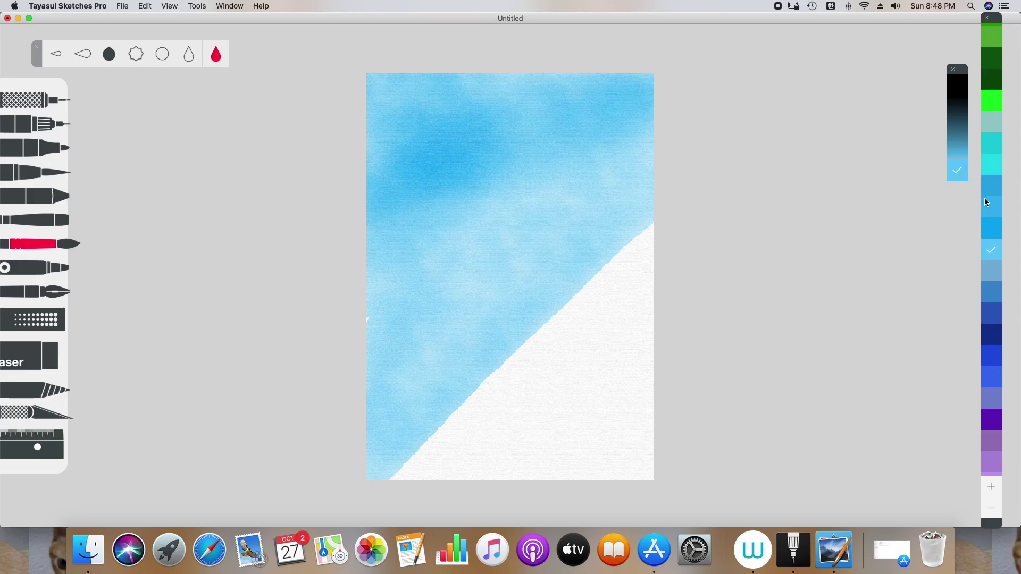
pyautogui.scroll(2, 988, 203)
pyautogui.moveTo(412, 463)
pyautogui.mouseDown()
pyautogui.moveTo(681, 226)
pyautogui.moveTo(642, 241)
pyautogui.moveTo(646, 234)
pyautogui.moveTo(461, 434)
pyautogui.moveTo(538, 327)
pyautogui.moveTo(408, 489)
pyautogui.moveTo(393, 479)
pyautogui.moveTo(434, 481)
pyautogui.moveTo(603, 438)
pyautogui.moveTo(643, 472)
pyautogui.mouseUp()
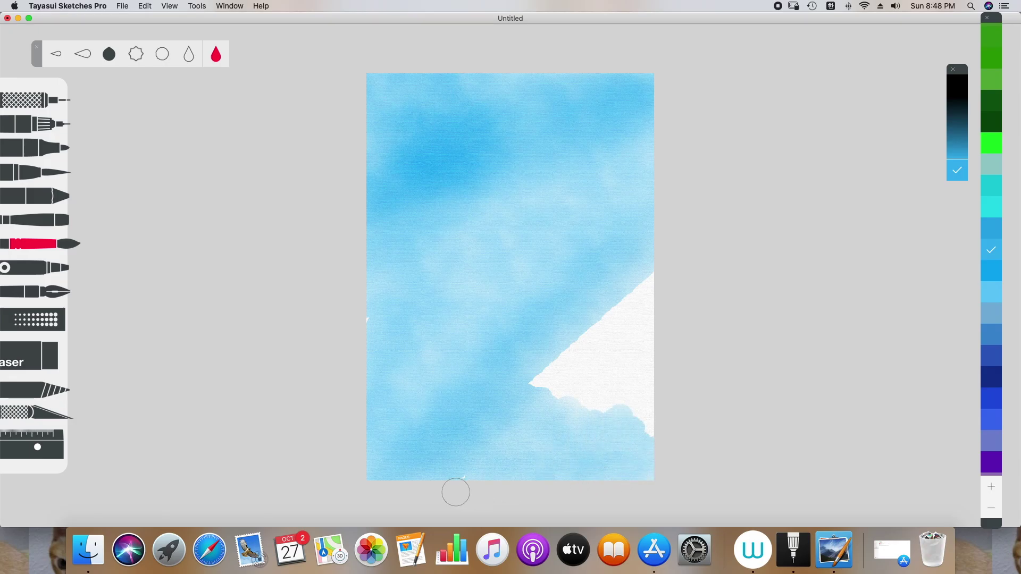
pyautogui.moveTo(456, 490); pyautogui.dragTo(542, 378)
pyautogui.moveTo(548, 426)
pyautogui.mouseDown()
pyautogui.moveTo(642, 322)
pyautogui.moveTo(582, 363)
pyautogui.moveTo(648, 268)
pyautogui.moveTo(609, 354)
pyautogui.moveTo(676, 305)
pyautogui.moveTo(629, 391)
pyautogui.moveTo(648, 437)
pyautogui.mouseUp()
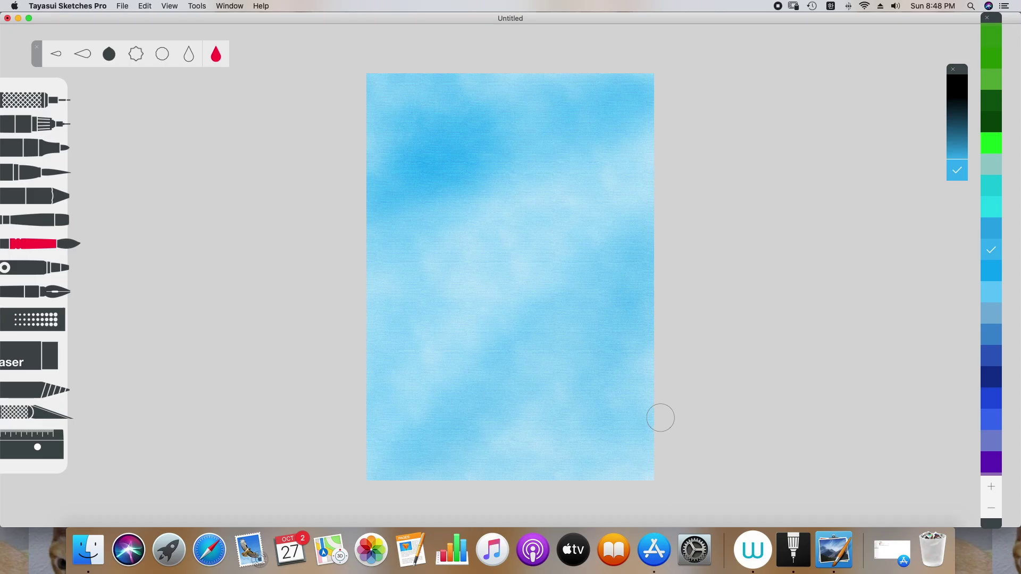
# Drop large wet watercolour blots of medium sky blue at scattered spots across the blue wash
pyautogui.click(217, 58)
pyautogui.click(403, 366)
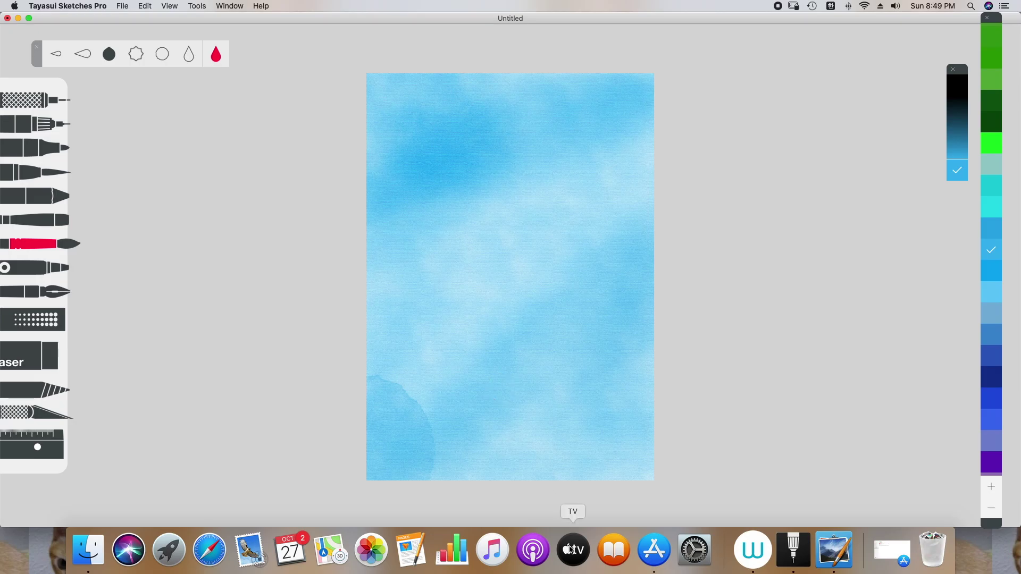
pyautogui.click(575, 468)
pyautogui.click(516, 271)
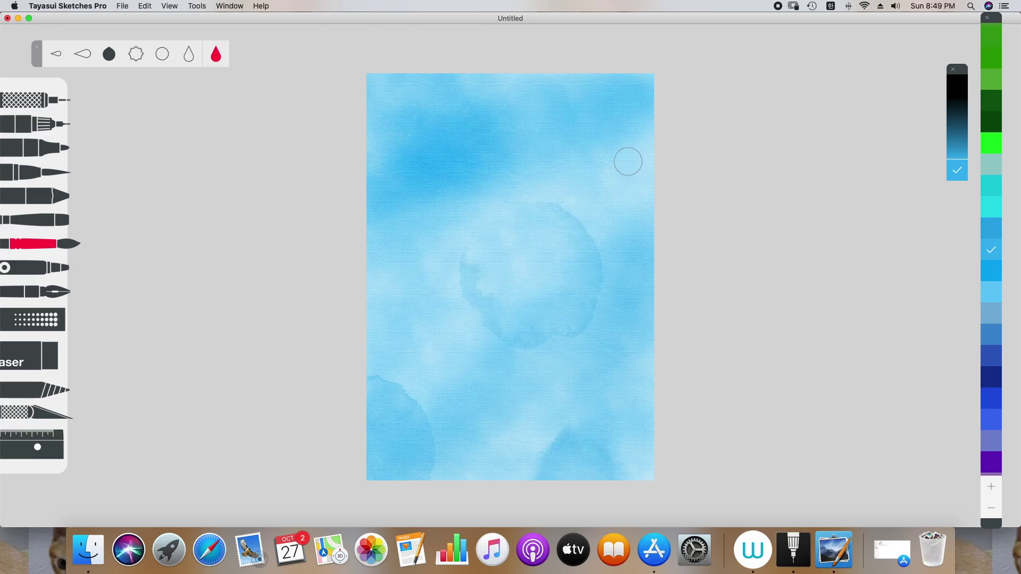
pyautogui.click(523, 137)
pyautogui.click(497, 228)
pyautogui.click(457, 420)
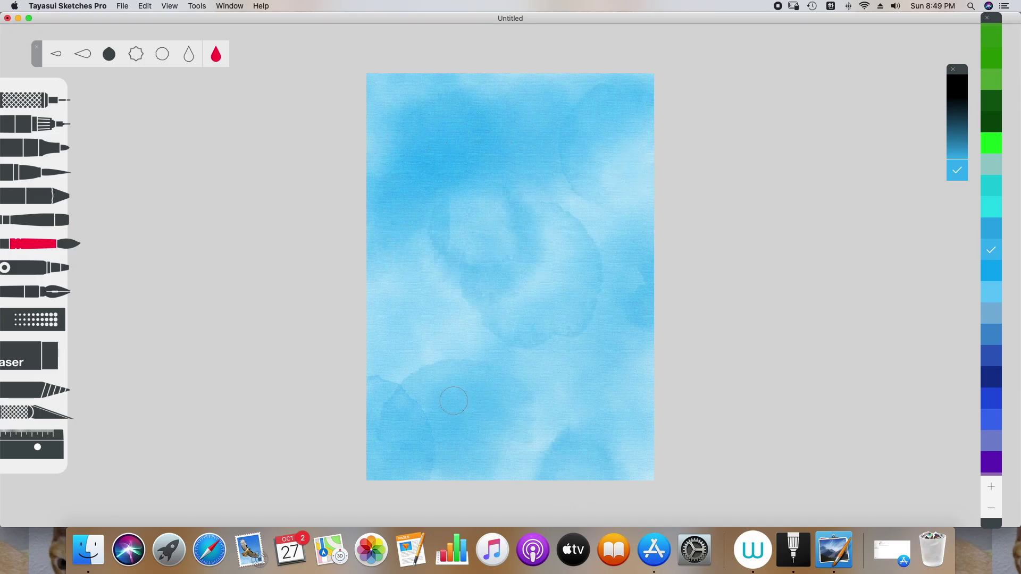
pyautogui.click(614, 423)
pyautogui.click(585, 380)
pyautogui.click(449, 333)
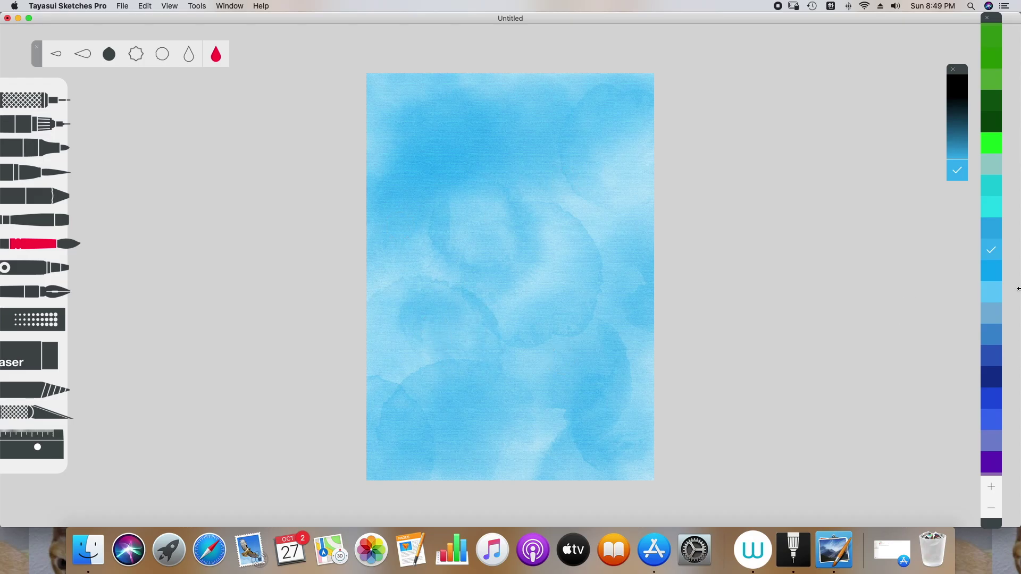
# Drop yellow watercolour blots at scattered spots over the blue background
pyautogui.click(987, 144)
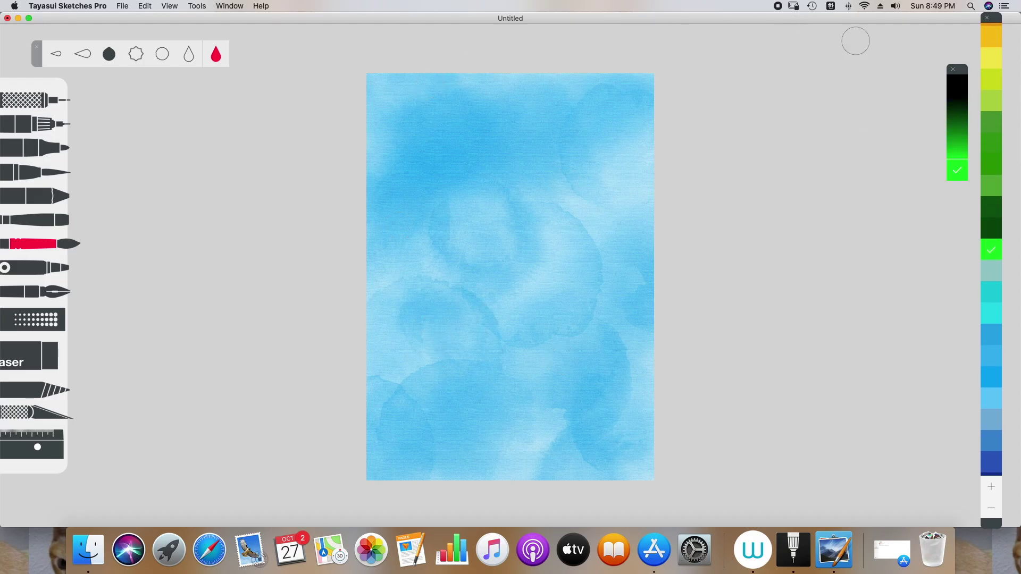
pyautogui.click(998, 62)
pyautogui.click(409, 102)
pyautogui.click(500, 127)
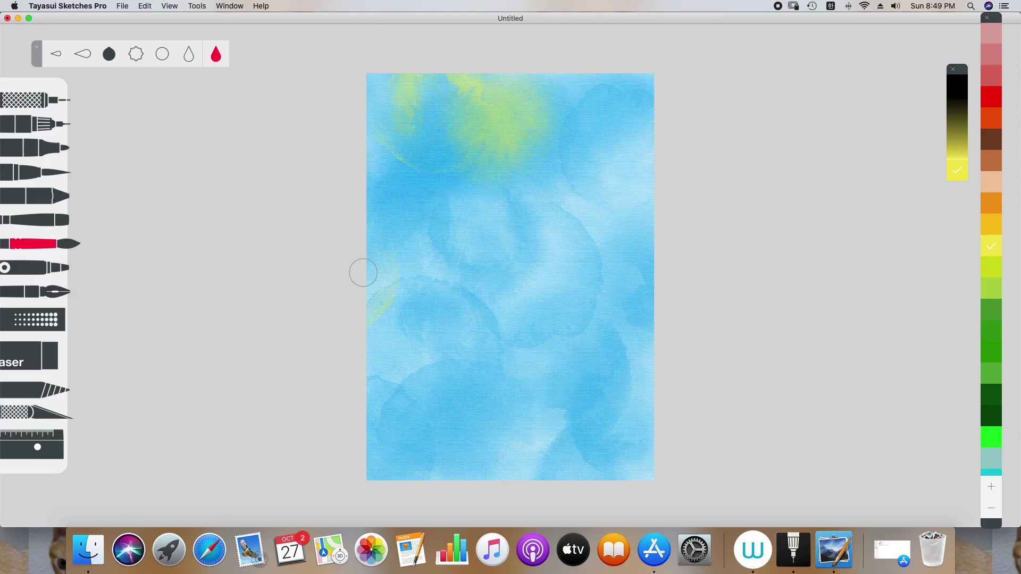
pyautogui.click(410, 324)
pyautogui.click(425, 418)
pyautogui.click(601, 438)
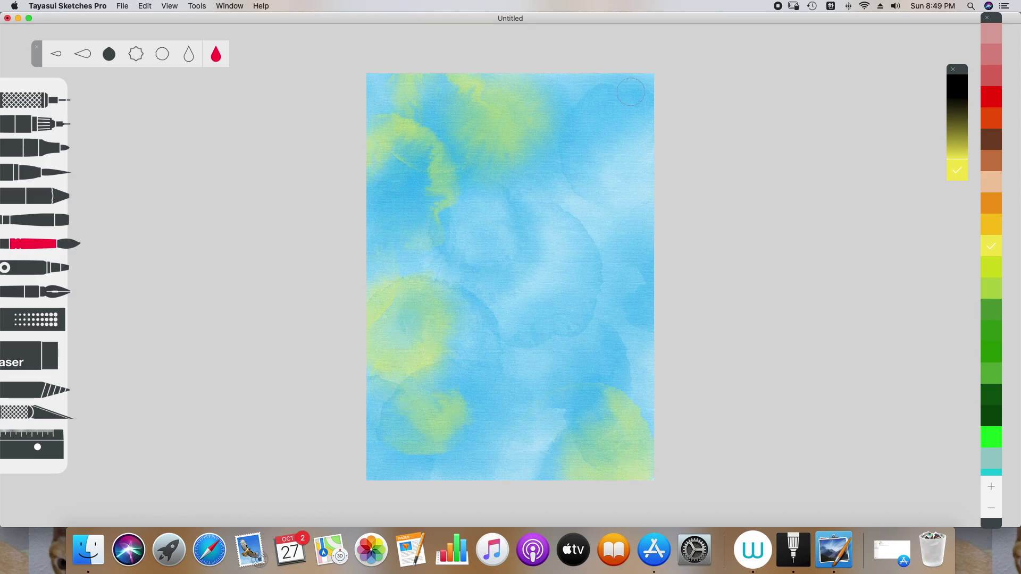
pyautogui.click(612, 95)
pyautogui.click(526, 217)
pyautogui.click(648, 328)
pyautogui.click(560, 358)
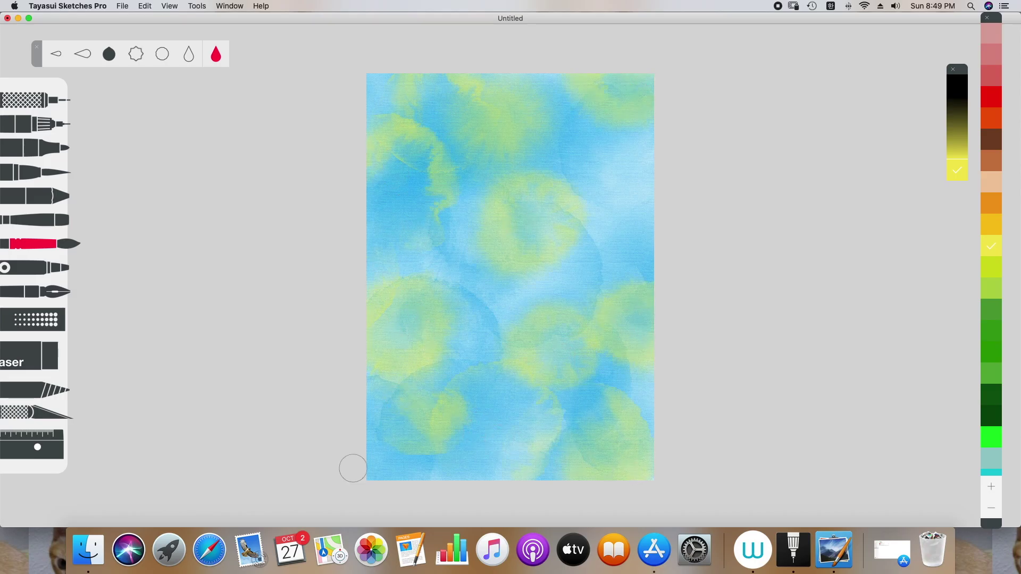
# Drop red watercolour blots between the yellow ones, undoing the blot in the lower middle and placing another slightly lower and further left
pyautogui.click(991, 96)
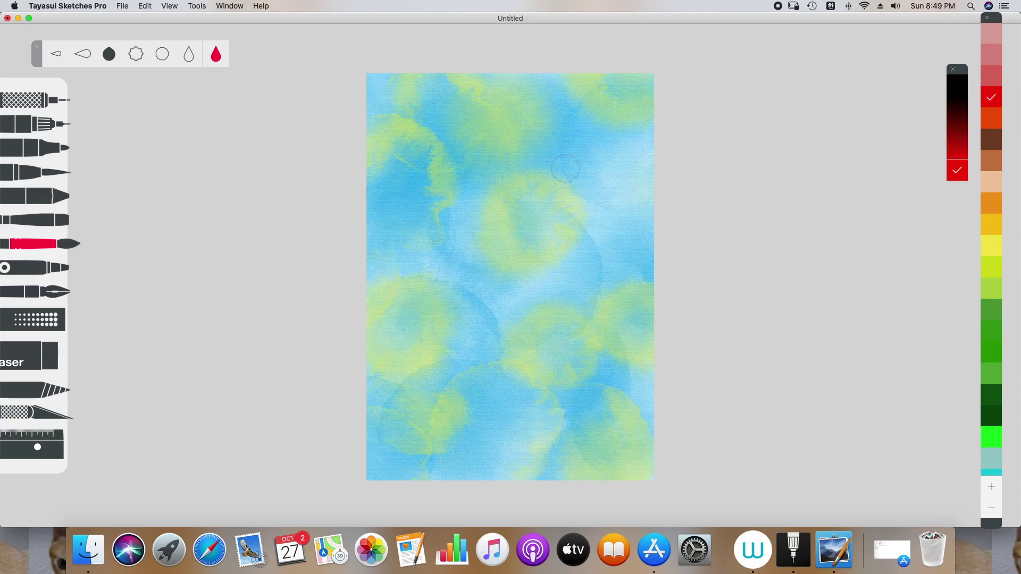
pyautogui.click(602, 201)
pyautogui.click(428, 207)
pyautogui.click(487, 314)
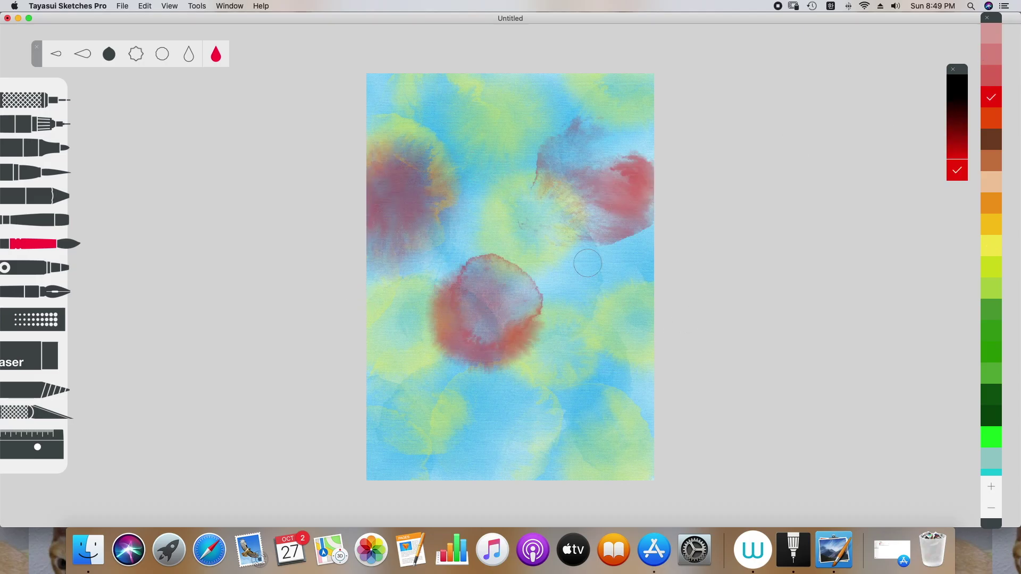
pyautogui.click(575, 268)
pyautogui.click(494, 388)
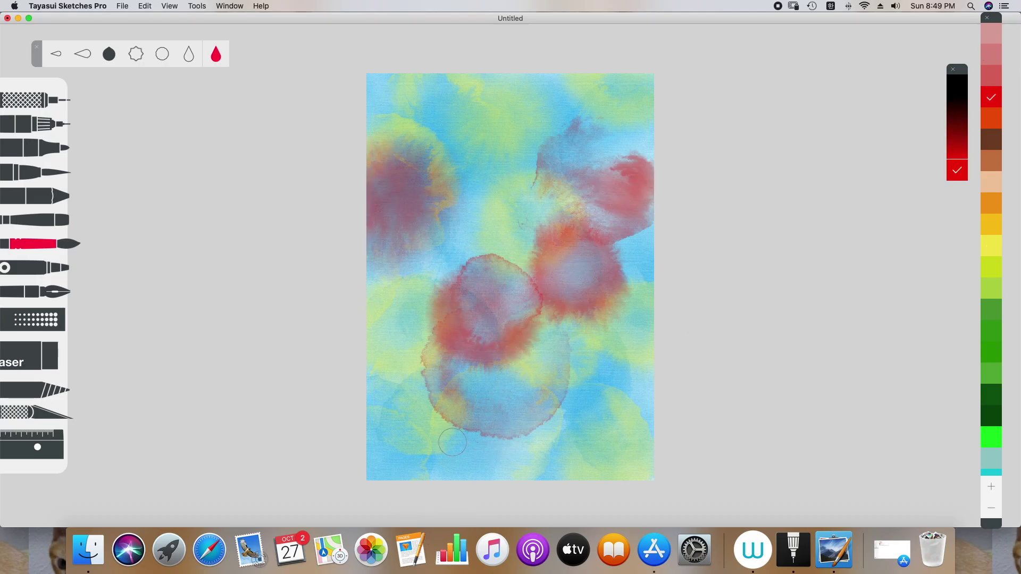
pyautogui.press('super+z')
pyautogui.click(467, 423)
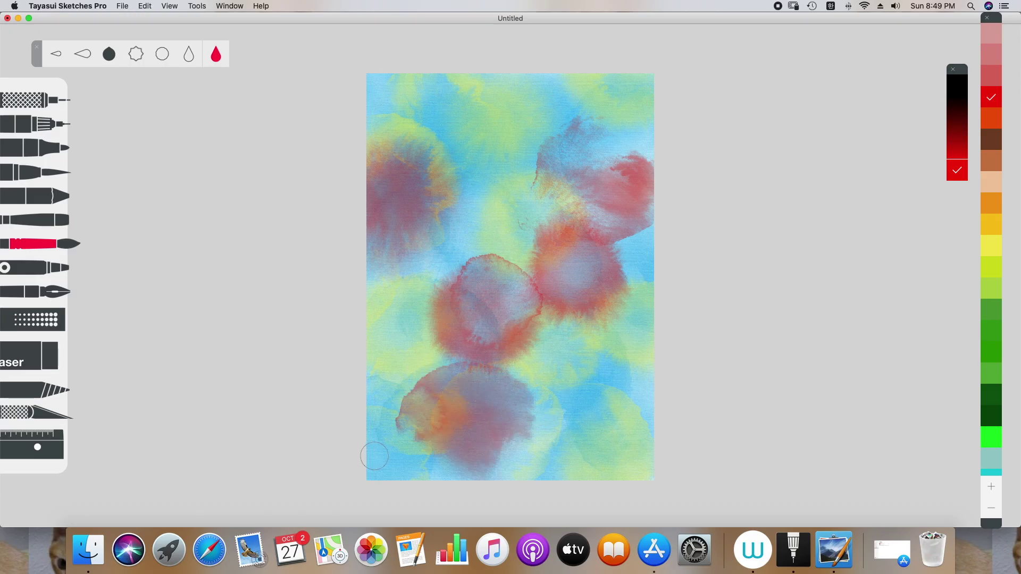
# Undo the lower-middle red blot, replace it slightly higher, and drop red blots at the top, right edge and lower right
pyautogui.press('super+z')
pyautogui.click(455, 447)
pyautogui.click(524, 96)
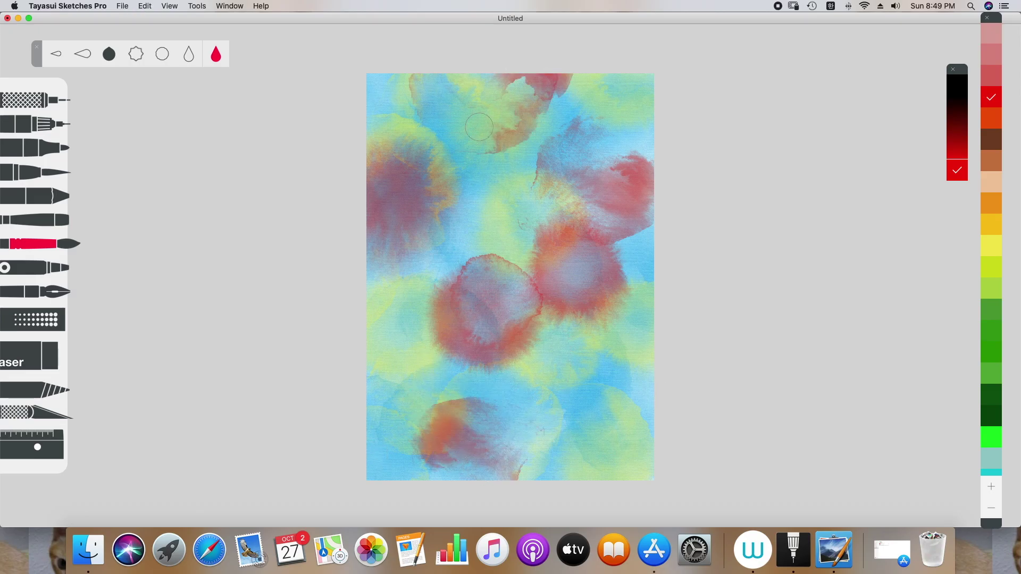
pyautogui.click(617, 338)
pyautogui.click(593, 402)
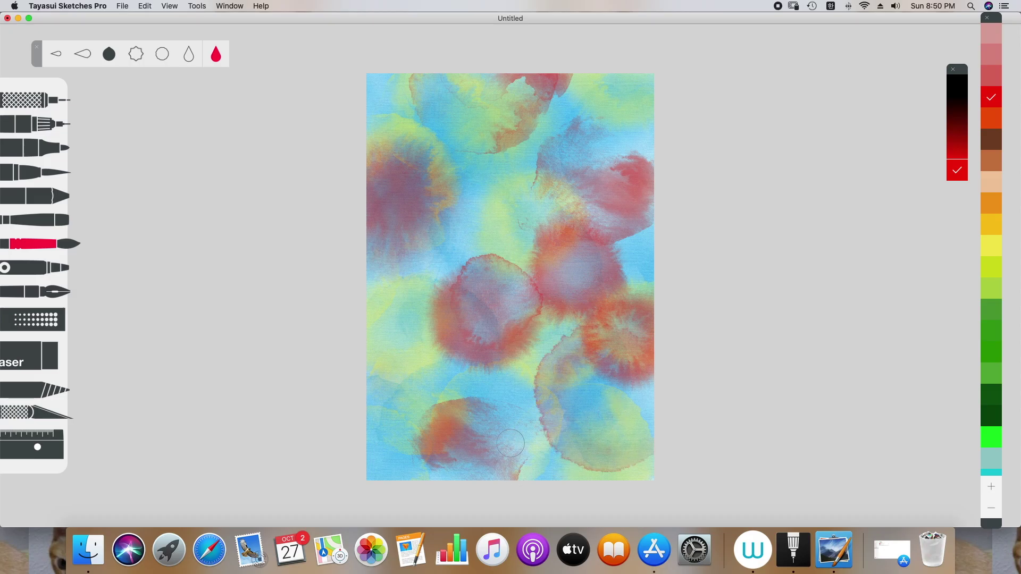
# Undo all the red blots back to the blue background with yellow blots
pyautogui.press('super+z')
pyautogui.press('super+z')
pyautogui.press('super+z')
pyautogui.press('super+z')
pyautogui.press('super+z')
pyautogui.press('super+z')
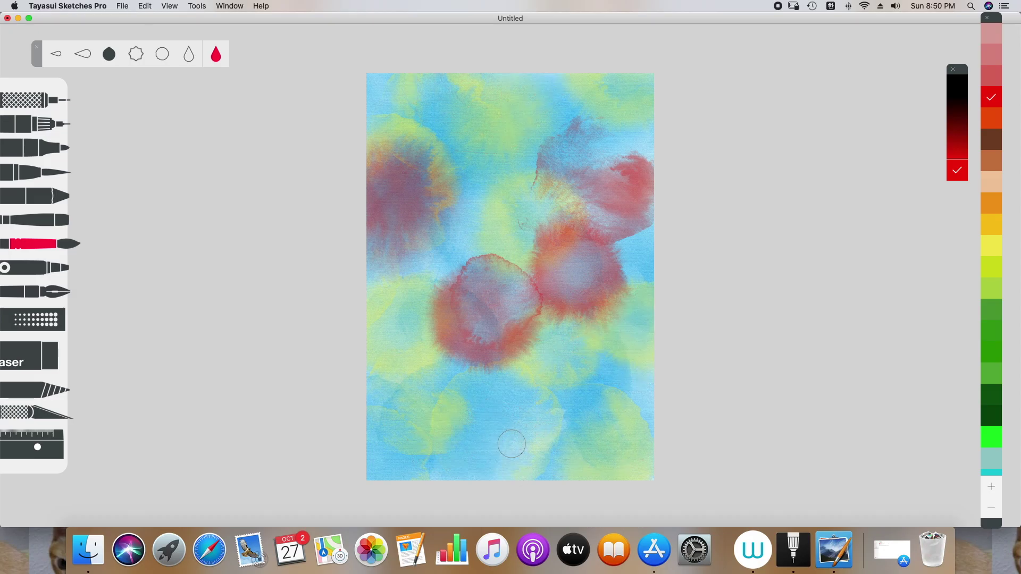
pyautogui.press('super+z')
pyautogui.press('super+z')
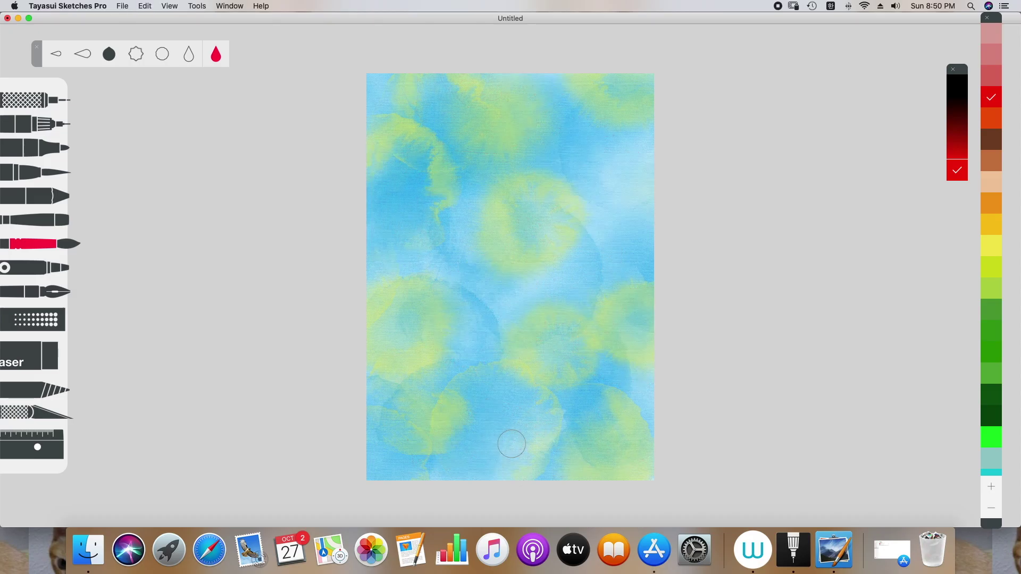
# Drop red blots at the upper right, bottom, upper left, lower centre, left edge, lower right, top and middle of the canvas
pyautogui.click(592, 208)
pyautogui.click(476, 446)
pyautogui.click(407, 159)
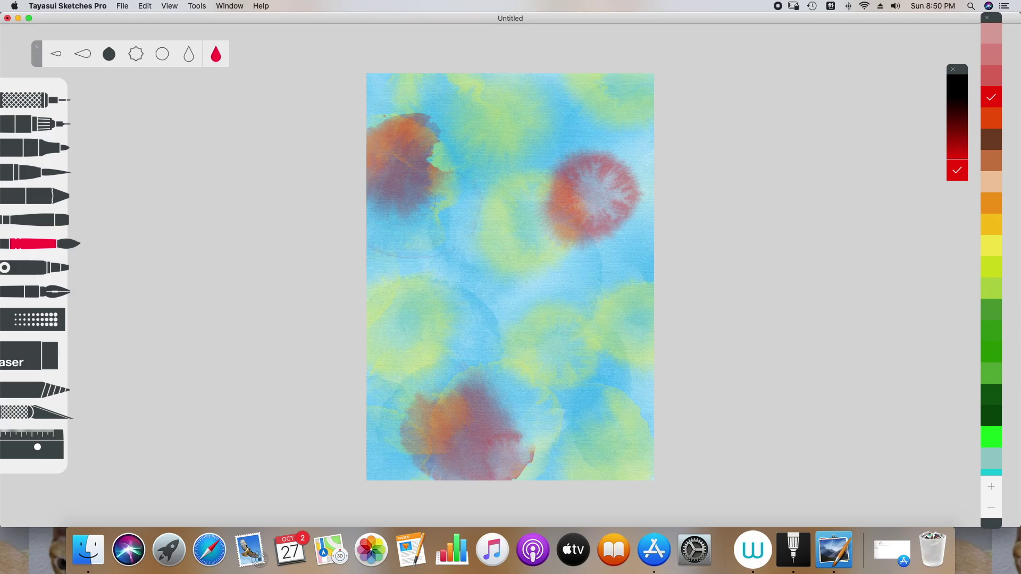
pyautogui.click(561, 340)
pyautogui.click(405, 302)
pyautogui.click(604, 439)
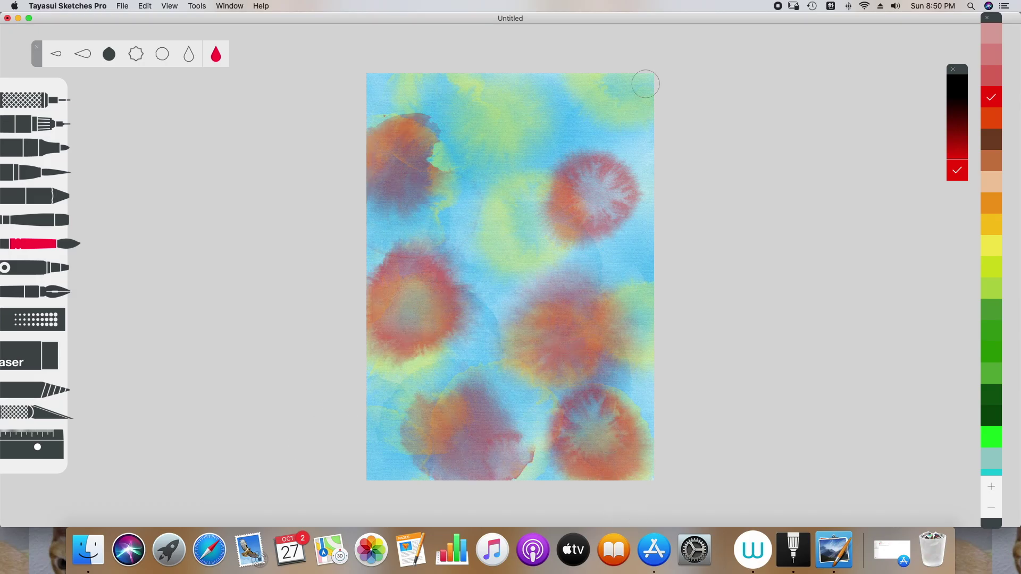
pyautogui.click(539, 137)
pyautogui.click(514, 220)
# Undo the whole new set of red blots
pyautogui.press('super+z')
pyautogui.press('super+z')
pyautogui.press('super+z')
pyautogui.press('super+z')
pyautogui.press('super+z')
pyautogui.press('super+z')
pyautogui.press('super+z')
pyautogui.press('super+z')
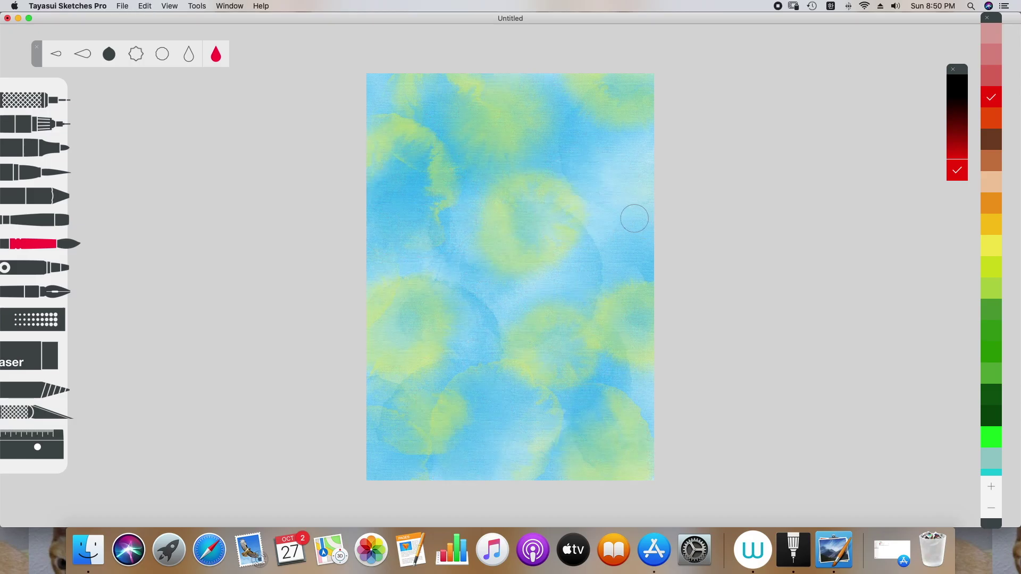
# Drop red blots at the upper right, lower middle, left edge and centre of the canvas
pyautogui.click(601, 205)
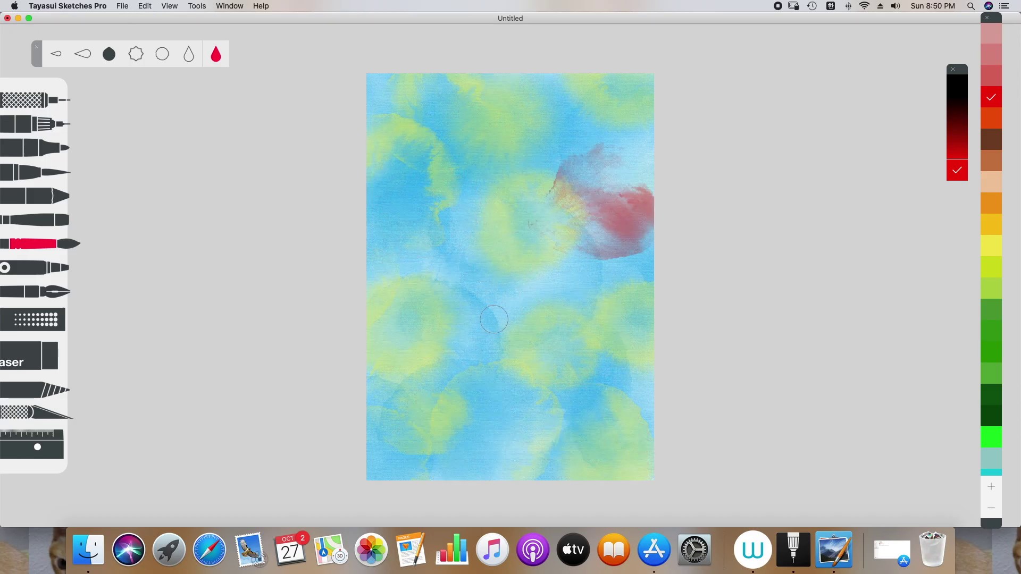
pyautogui.click(496, 454)
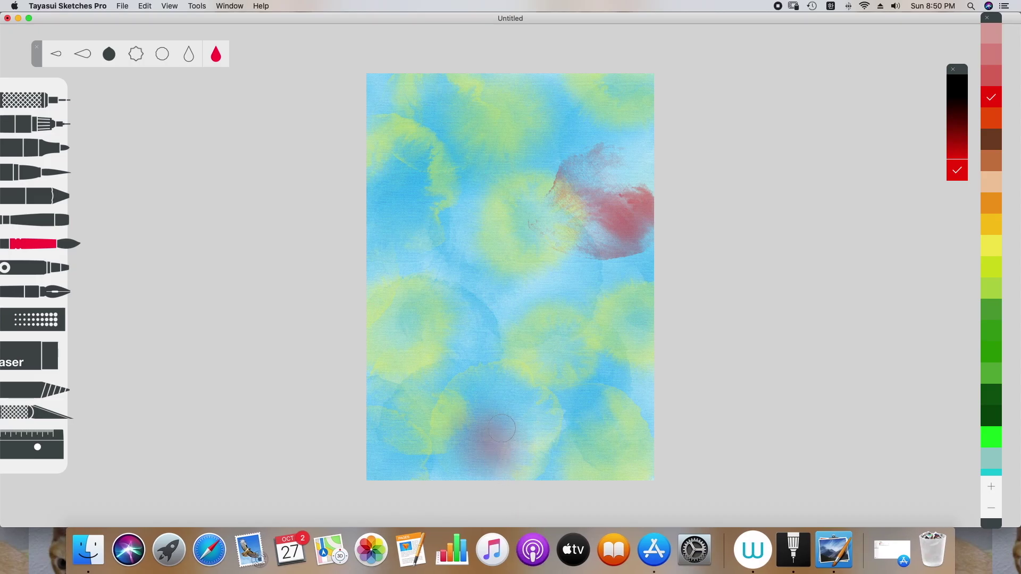
pyautogui.click(386, 258)
pyautogui.click(535, 285)
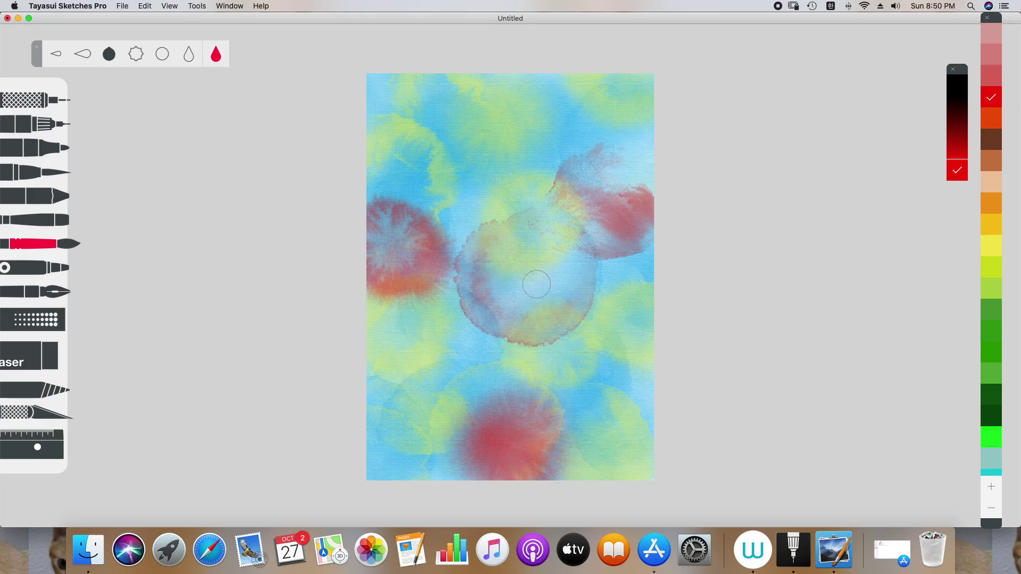
# Undo the last four red blots
pyautogui.press('super+z')
pyautogui.press('super+z')
pyautogui.press('super+z')
pyautogui.press('super+z')
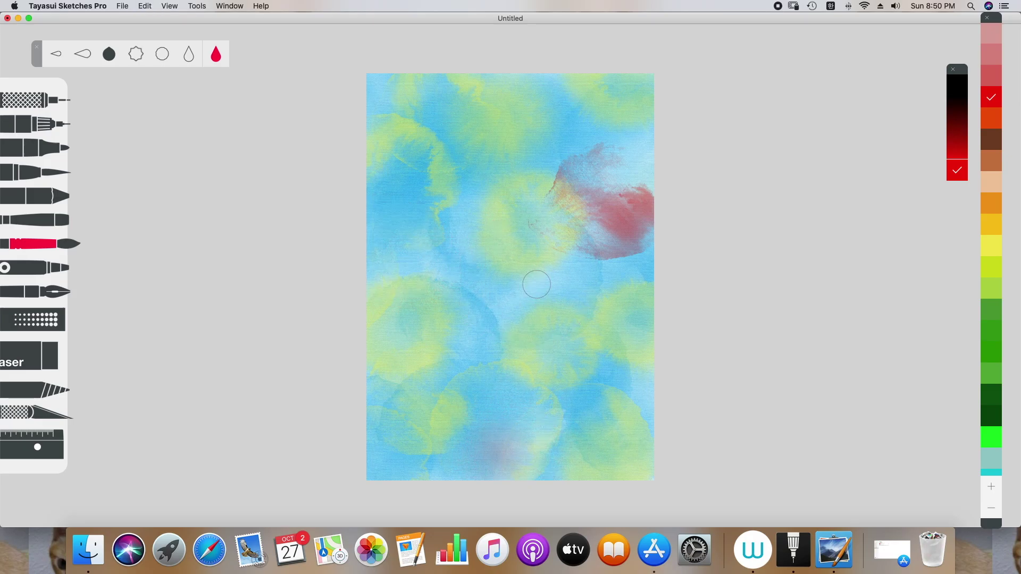
# Drop red watercolour blots at the centre, the upper right and the upper-left edge of the canvas
pyautogui.click(499, 299)
pyautogui.click(596, 197)
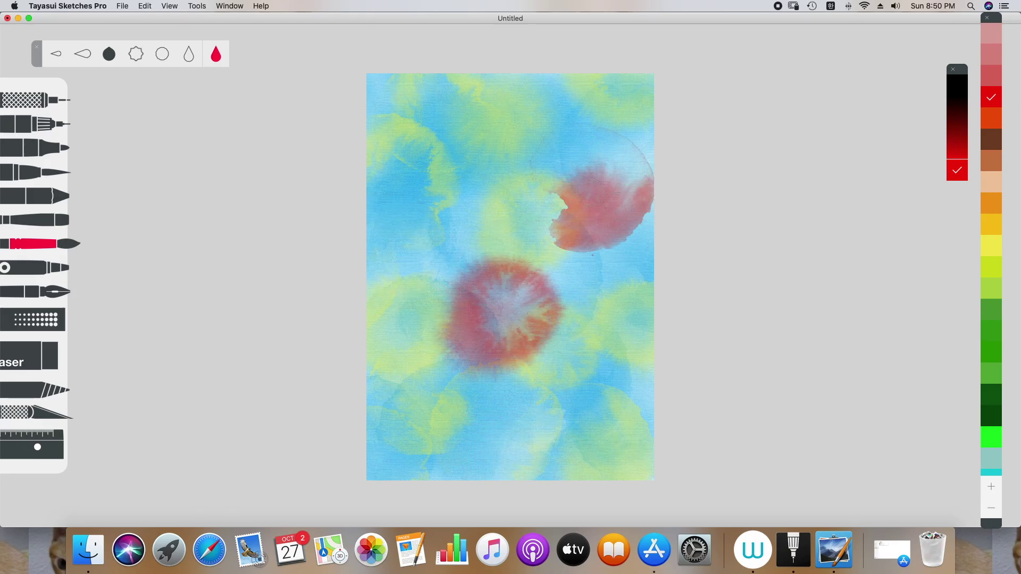
pyautogui.click(407, 215)
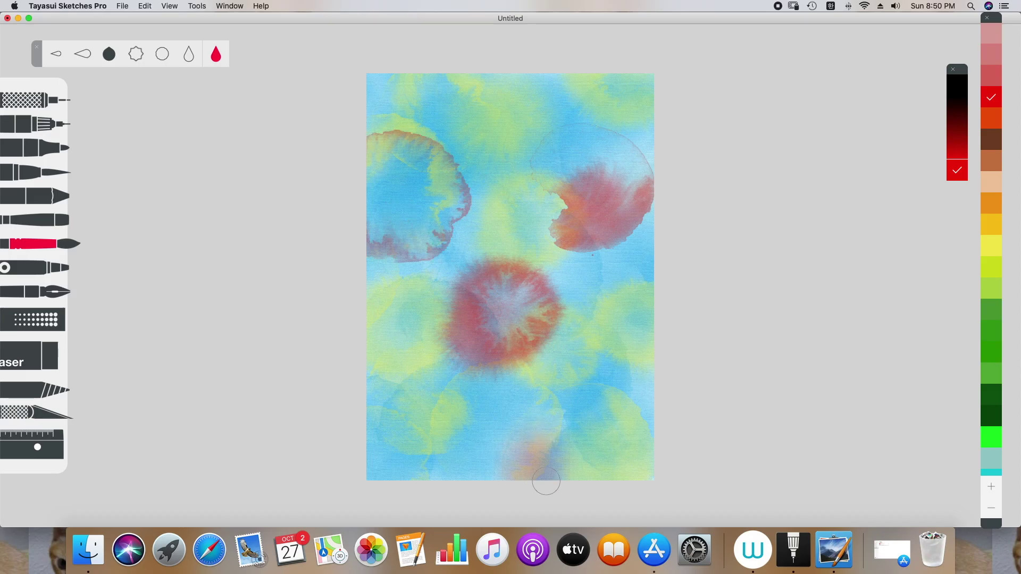
# Drop a red blot at the bottom middle of the canvas, undoing two placements further right before the final one
pyautogui.click(540, 441)
pyautogui.press('super+z')
pyautogui.click(585, 428)
pyautogui.press('super+z')
pyautogui.click(501, 455)
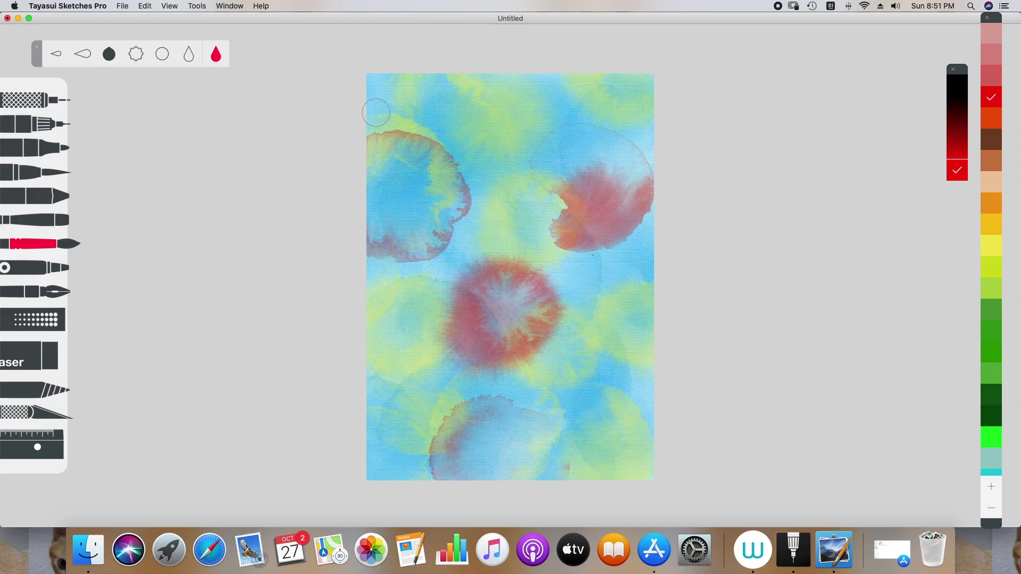
# Drop red blots over the yellow areas at the top middle, the lower-left edge and the right edge
pyautogui.click(491, 104)
pyautogui.click(373, 361)
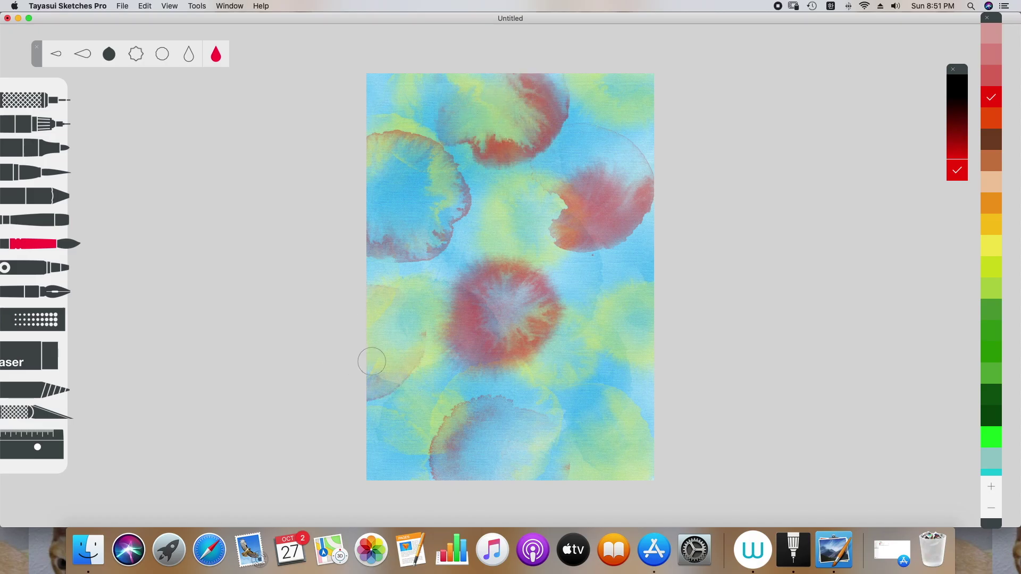
pyautogui.click(611, 362)
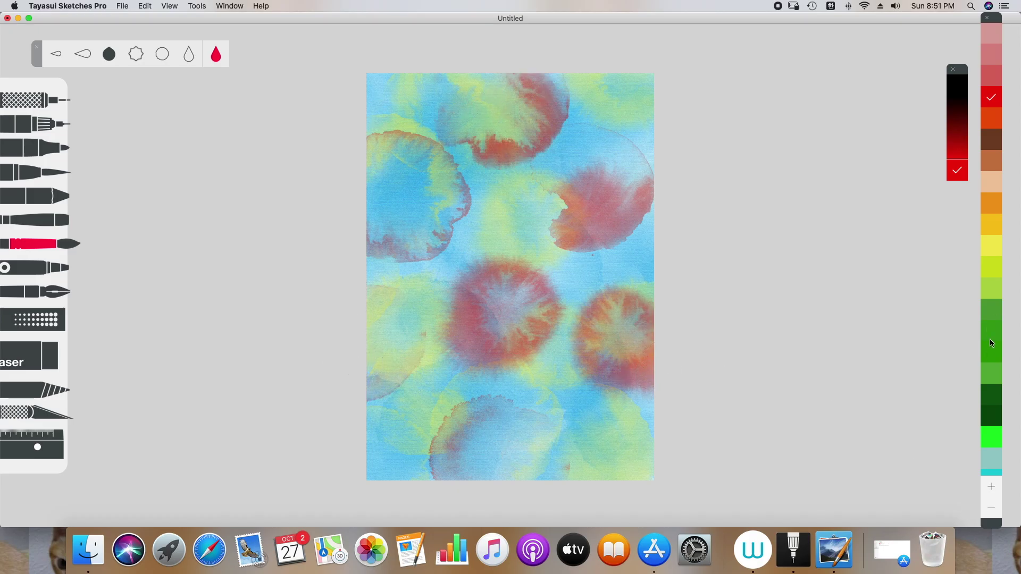
# Brighten a medium green swatch to vivid light green and drop green blots in the upper corners, lower left, centre and lower right
pyautogui.click(992, 372)
pyautogui.moveTo(993, 371); pyautogui.dragTo(991, 332)
pyautogui.click(954, 160)
pyautogui.moveTo(914, 126)
pyautogui.mouseDown()
pyautogui.moveTo(885, 129)
pyautogui.moveTo(908, 127)
pyautogui.moveTo(909, 115)
pyautogui.mouseUp()
pyautogui.click(964, 259)
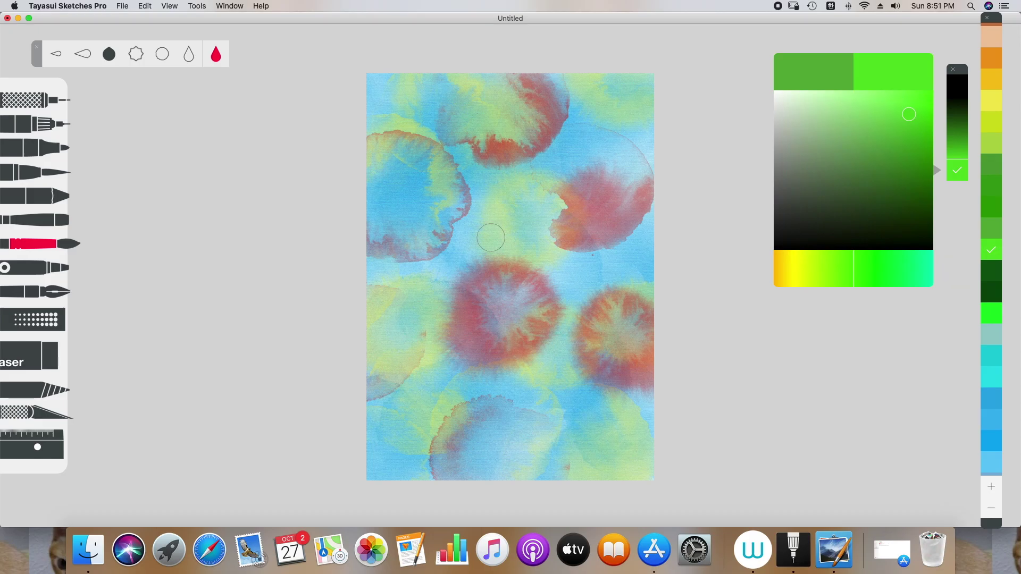
pyautogui.moveTo(646, 176); pyautogui.dragTo(612, 80)
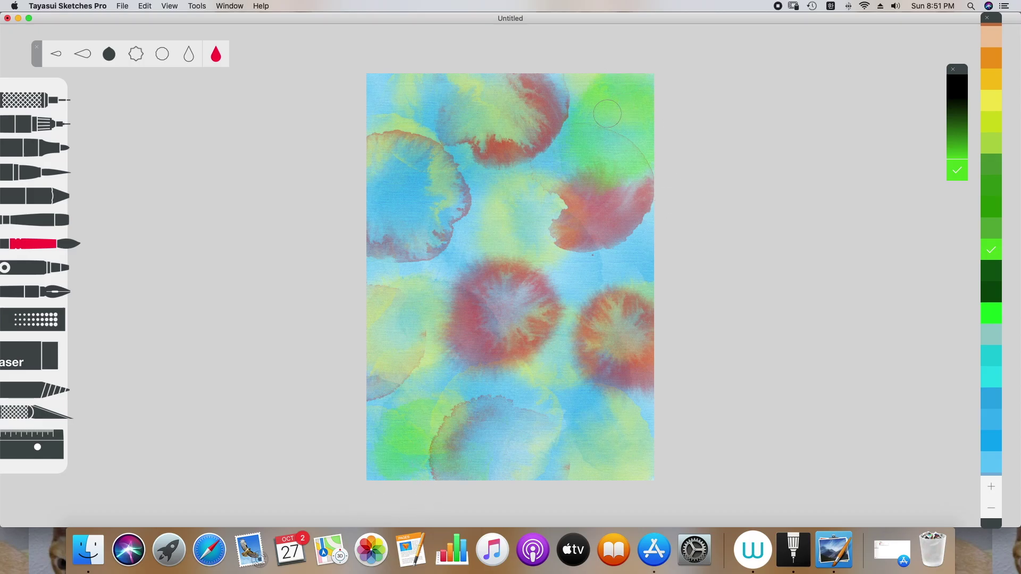
pyautogui.moveTo(386, 118); pyautogui.dragTo(399, 82)
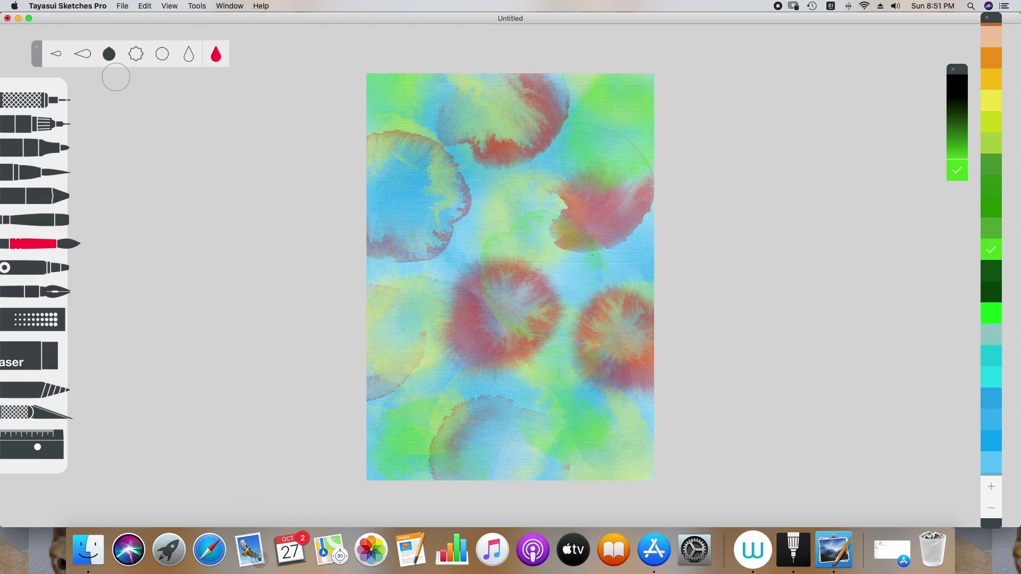
# Start saving the painting as a new file with the format set to Image (jpeg)
pyautogui.click(122, 6)
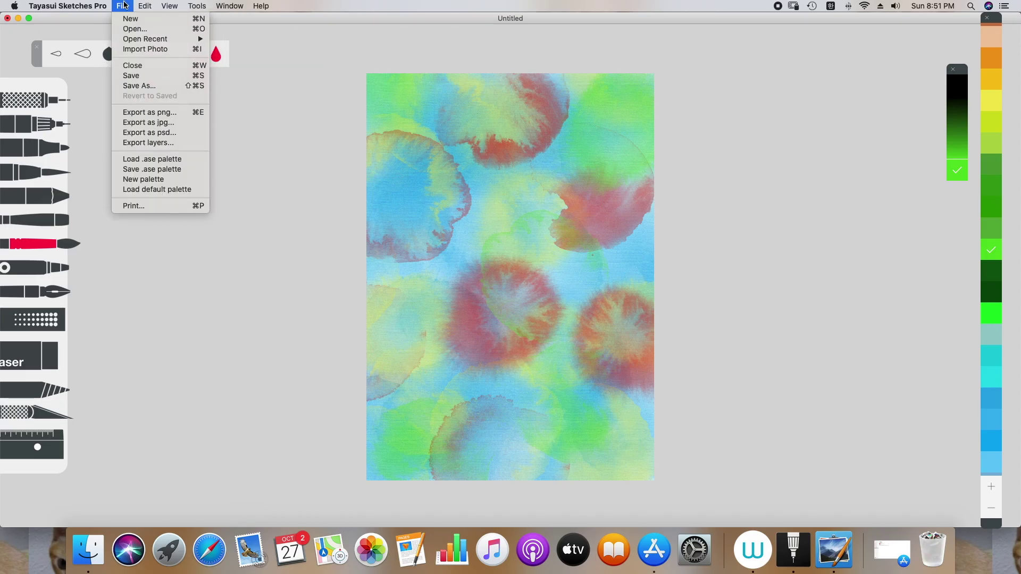
pyautogui.click(134, 90)
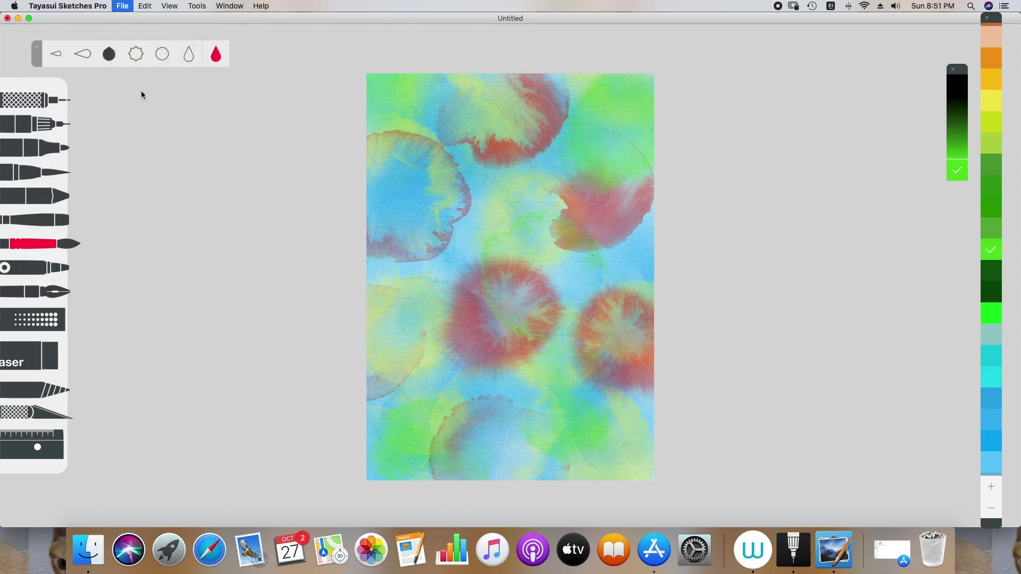
pyautogui.click(577, 40)
pyautogui.click(557, 95)
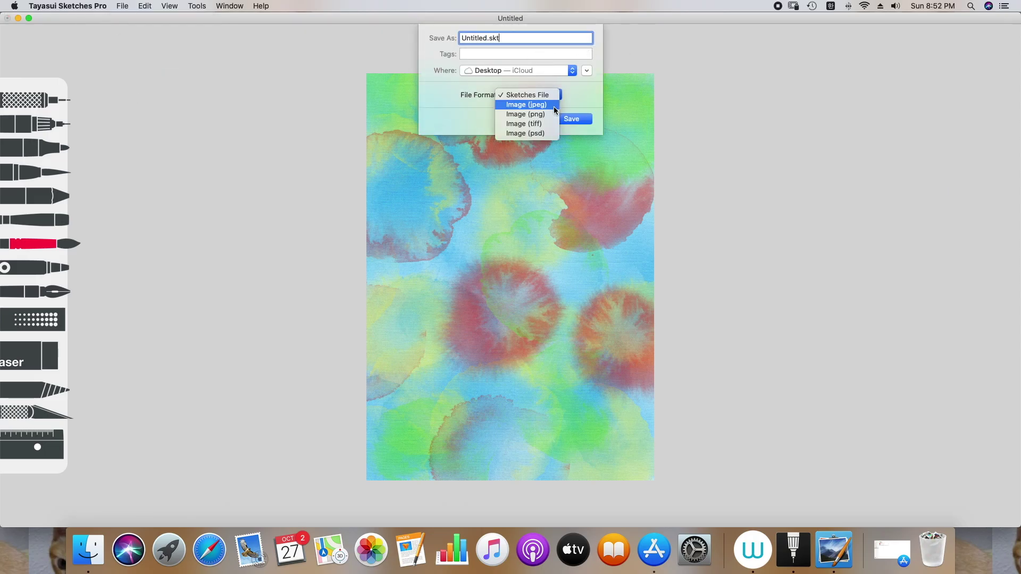
pyautogui.click(553, 105)
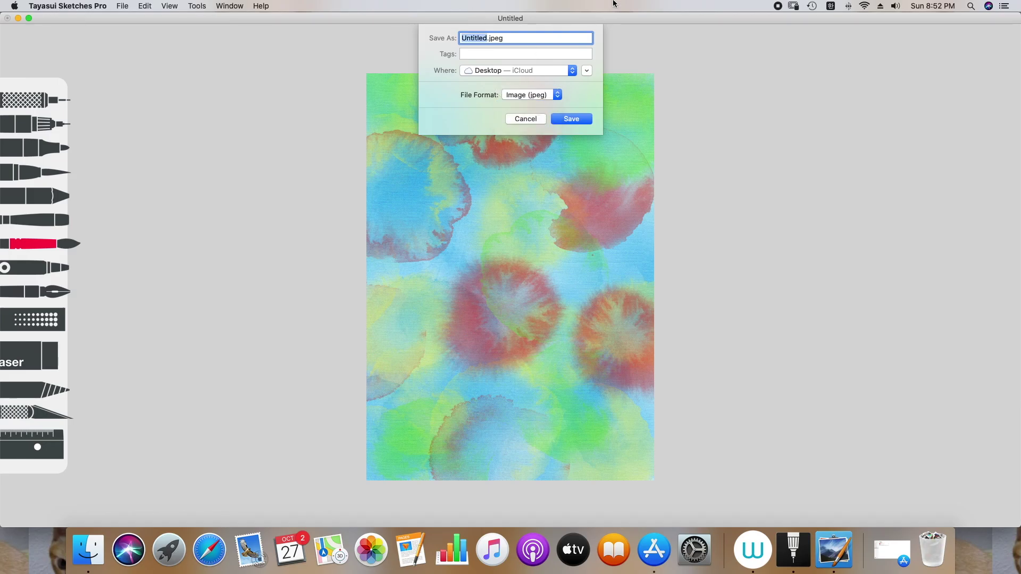
# Switch the keyboard input to English and save the file as Pattern 271019.jpeg on the iCloud Desktop
pyautogui.write('ㅔㅁ')
pyautogui.click(831, 6)
pyautogui.click(867, 16)
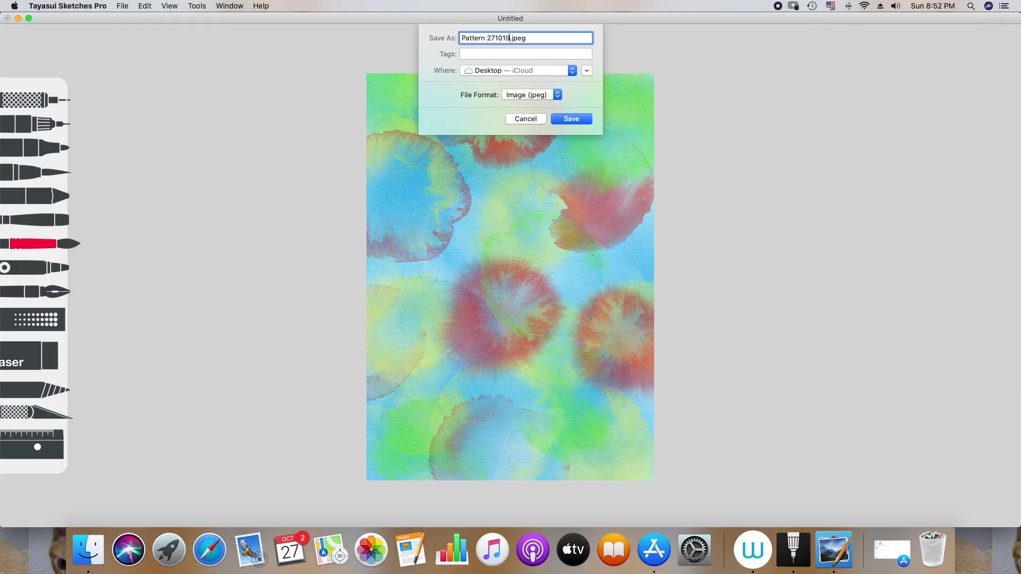
pyautogui.click(553, 71)
pyautogui.click(554, 71)
pyautogui.click(580, 119)
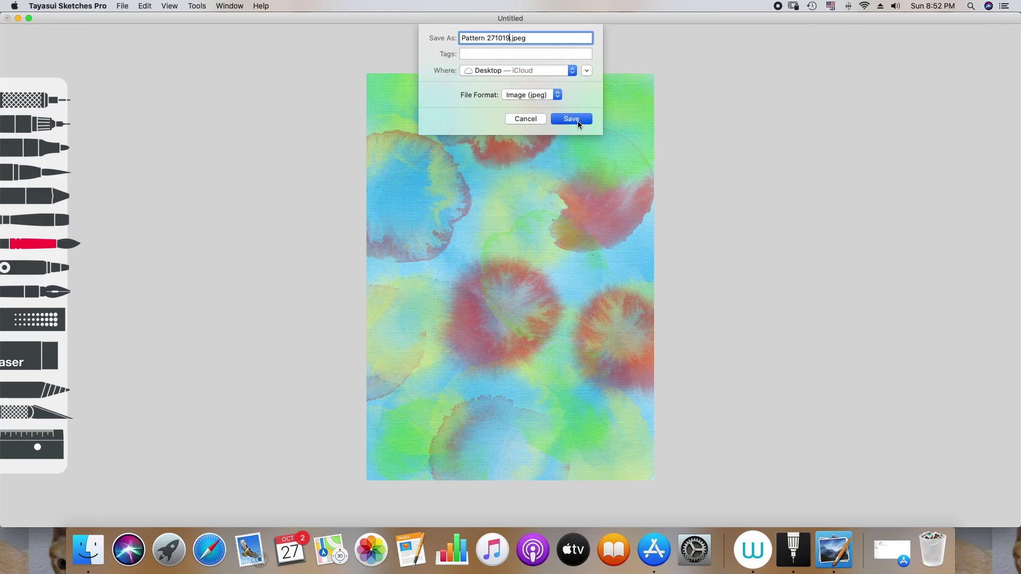